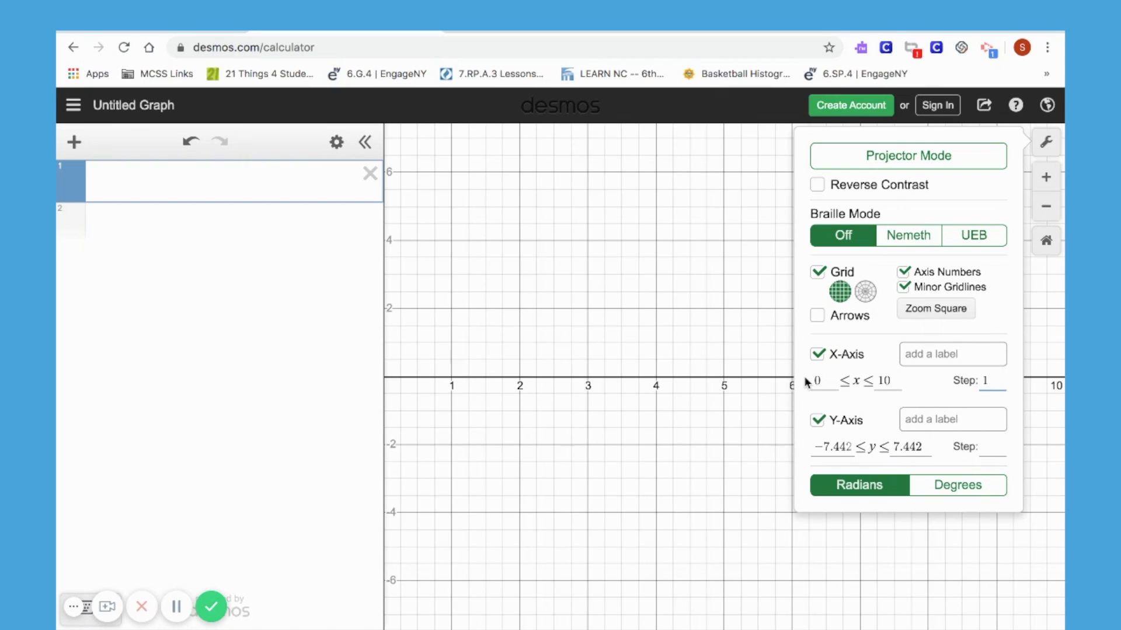
- Set the y-axis range from 0 to 320 with a step of 20, and turn off the minor gridlines
left_click_drag(852, 444, 807, 447)
type("0")
key("Tab")
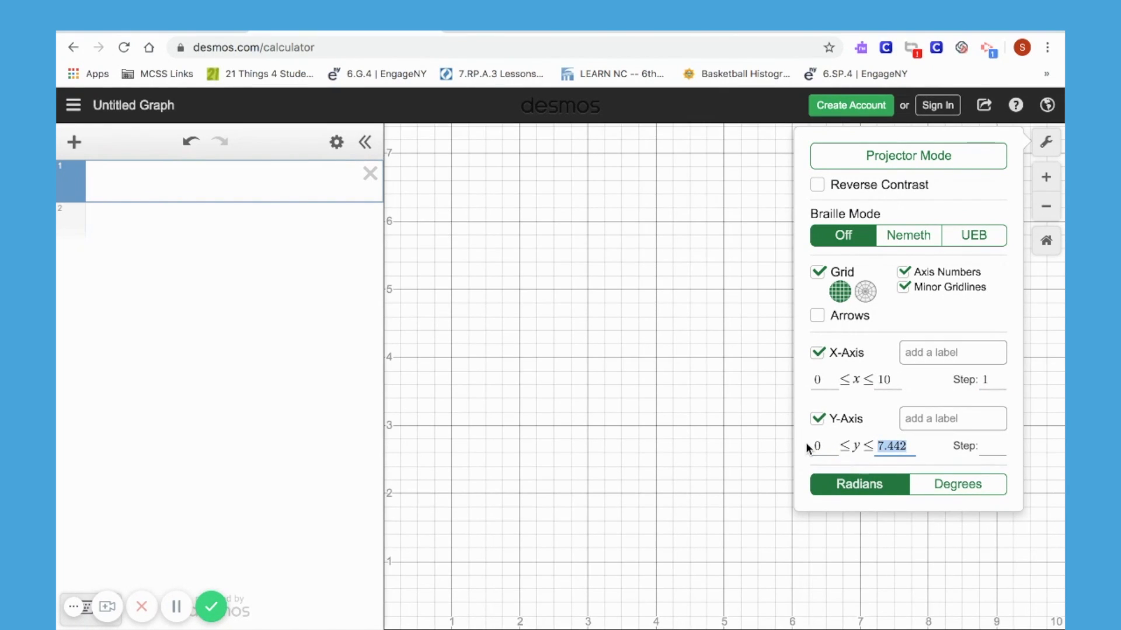
type("320")
key("Tab")
type("20")
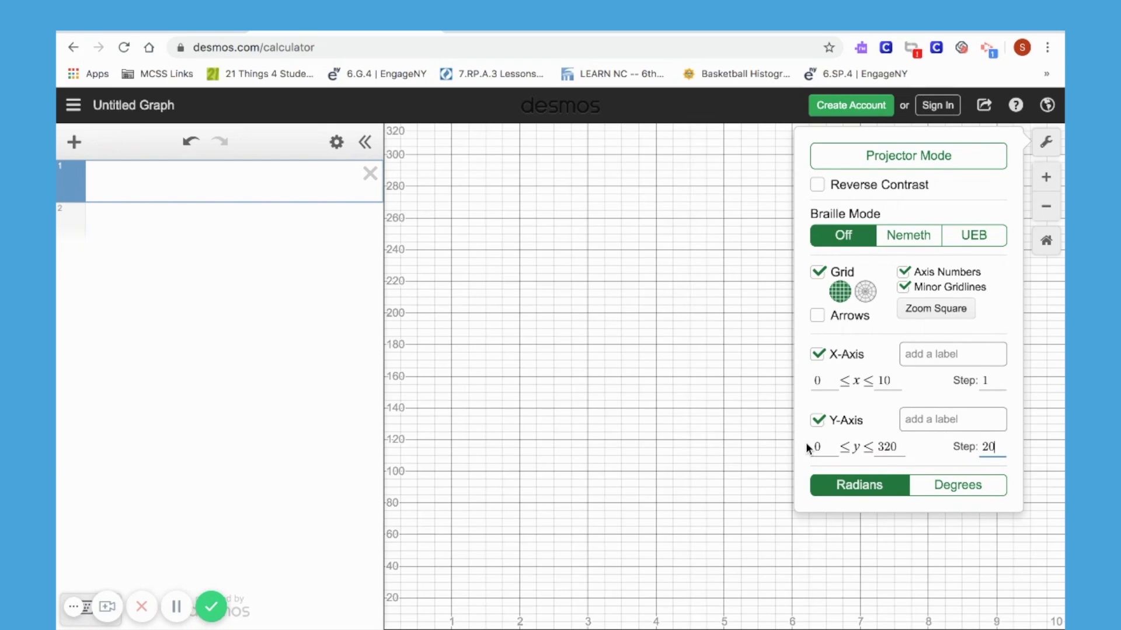
left_click(904, 288)
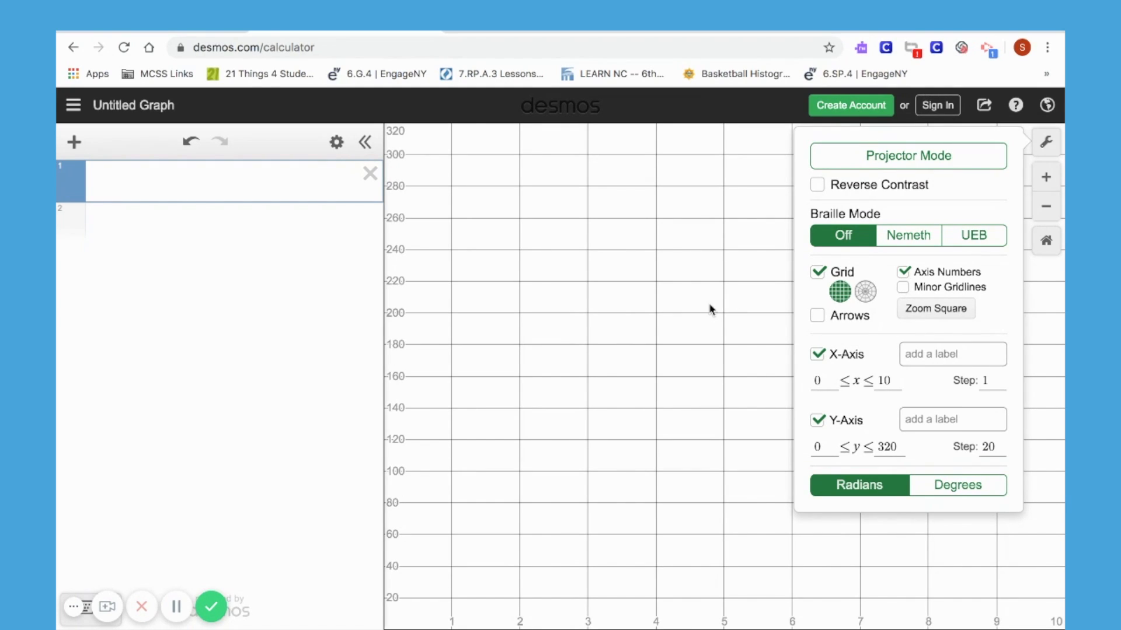
left_click(682, 304)
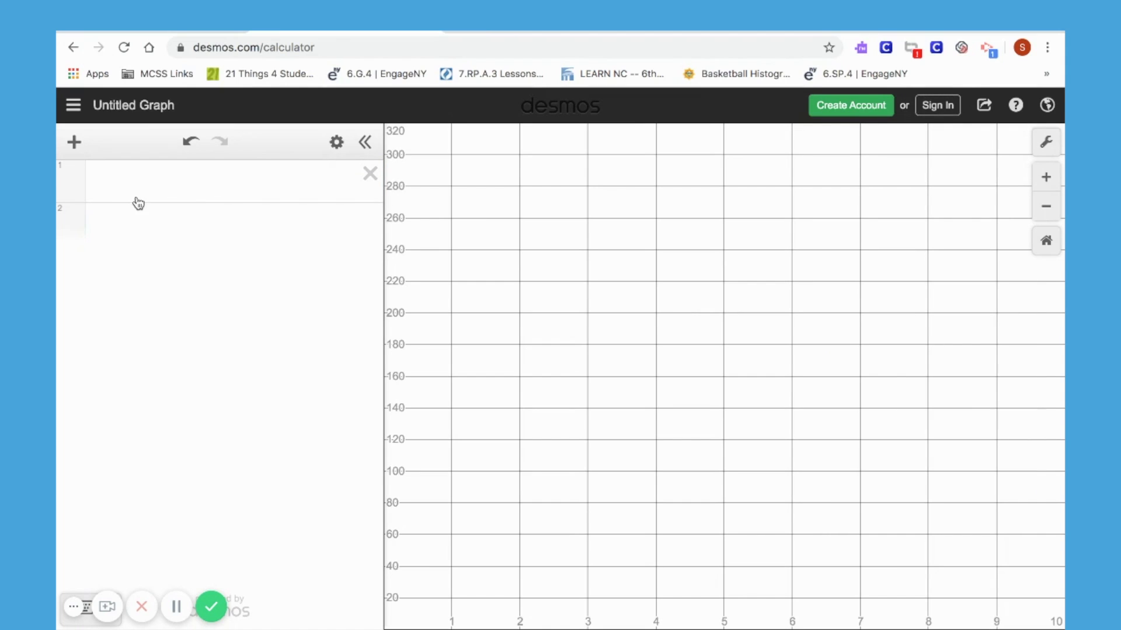
- Insert a table and fill its first row with x = 0 and y = 80
left_click(75, 141)
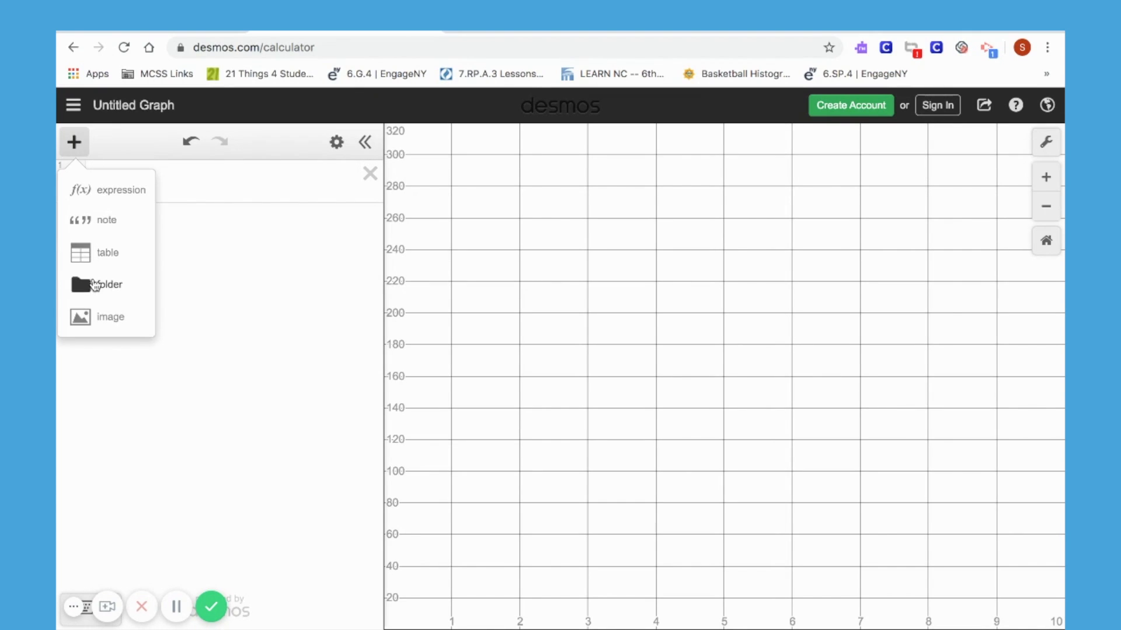
left_click(96, 261)
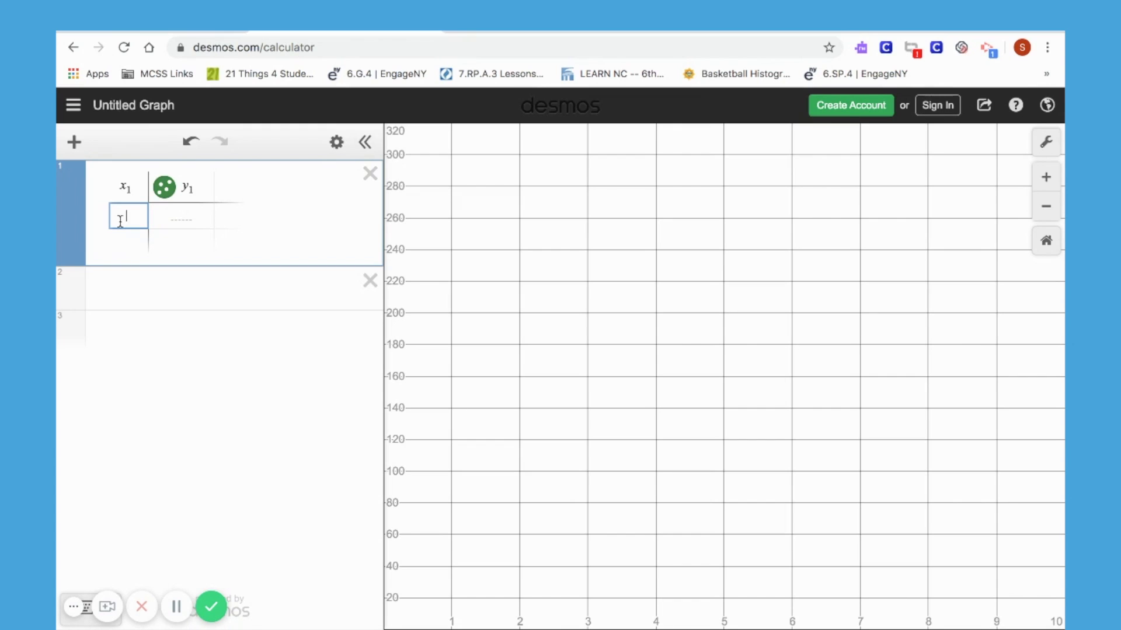
type("0")
key("Tab")
type("80")
key("Return")
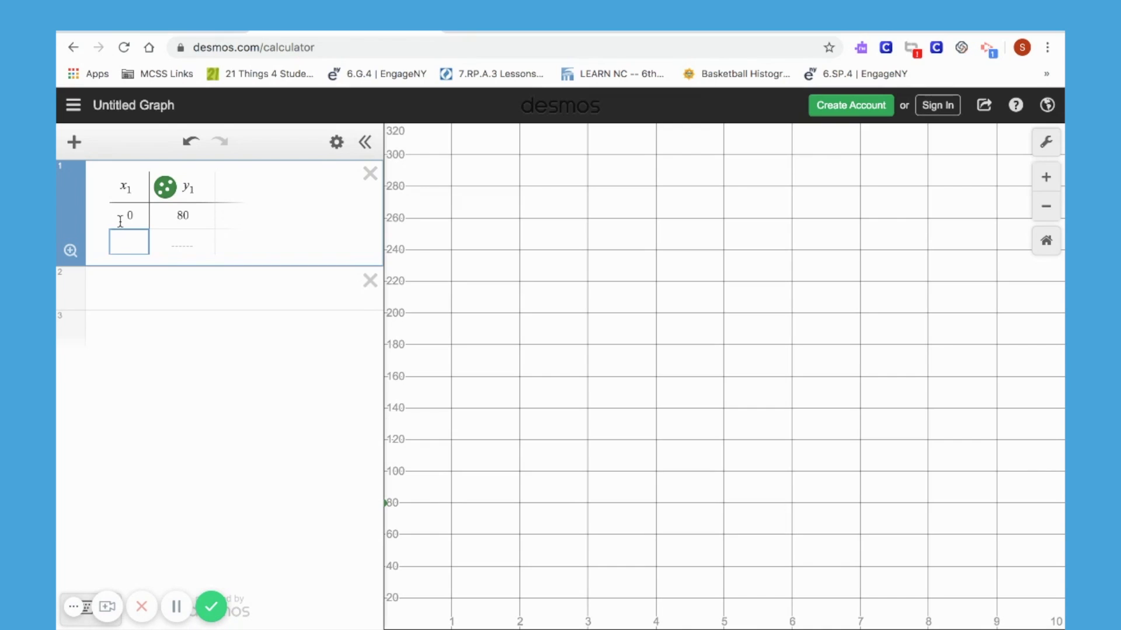
- Add table rows for x = 1, y = 100 and x = 2, y = 120
type("1")
key("Tab")
type("100")
key("Return")
key("Left")
type("2")
key("Tab")
type("120")
key("Return")
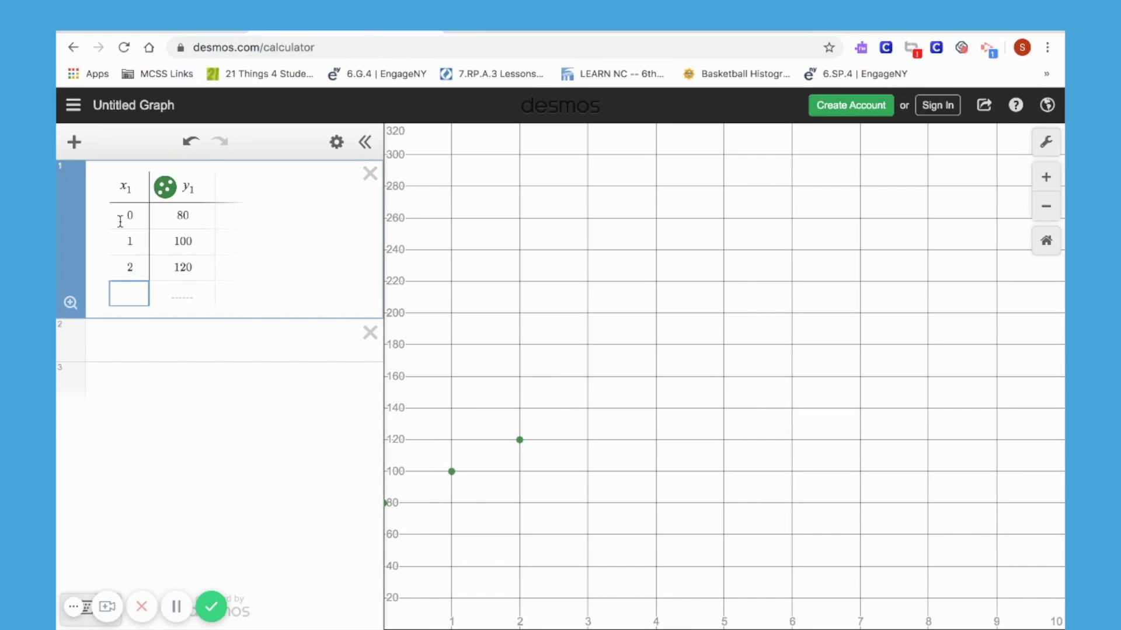
- Add table rows for x = 3, y = 140 and x = 4, y = 160
type("3")
key("Tab")
type("140")
key("Return")
key("Left")
type("4")
key("Tab")
type("160")
key("Return")
- Add table rows for x = 5, y = 180 and x = 6, y = 200
key("Left")
type("5")
key("Tab")
type("180")
key("Return")
key("Left")
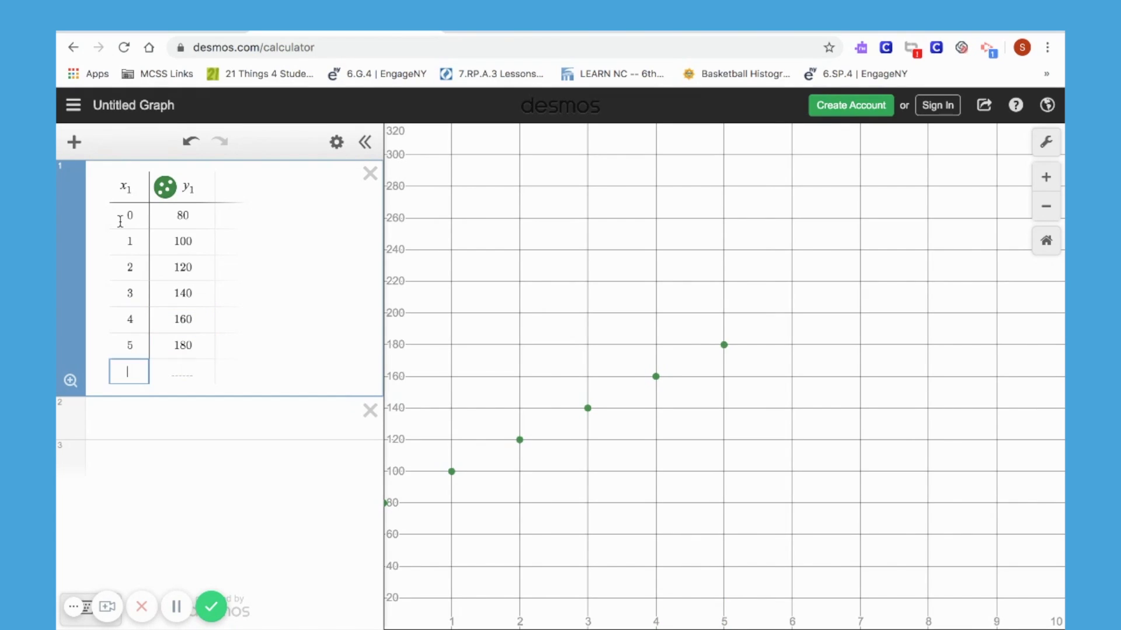
type("6")
key("Tab")
type("200")
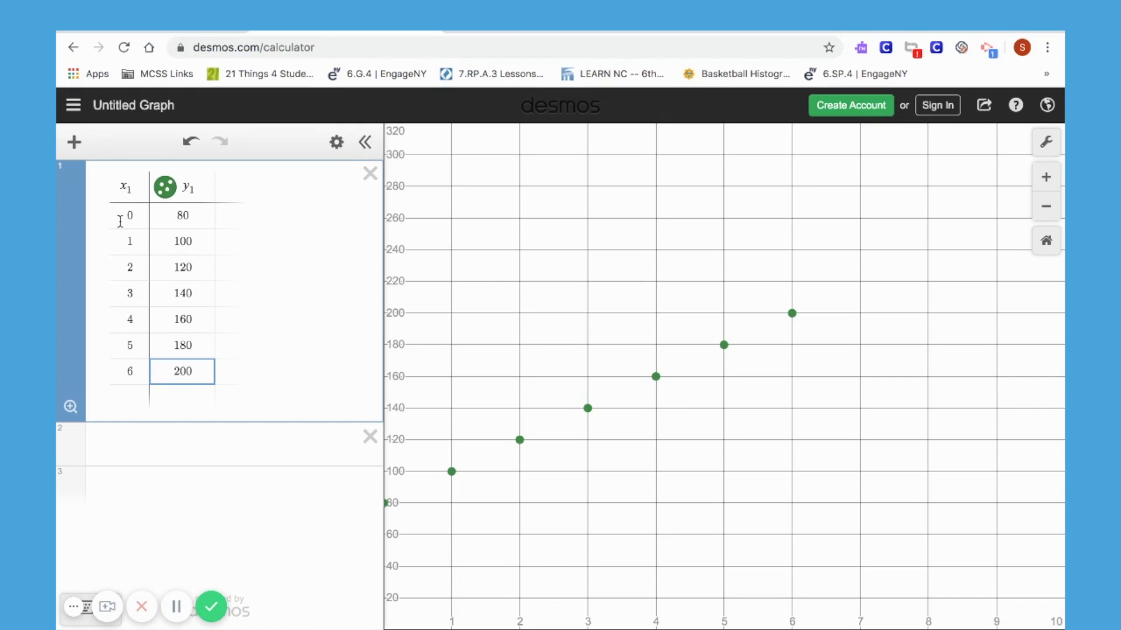
- Plot the point (0,80) as a separate expression below the table and show its label
left_click(260, 439)
type("(")
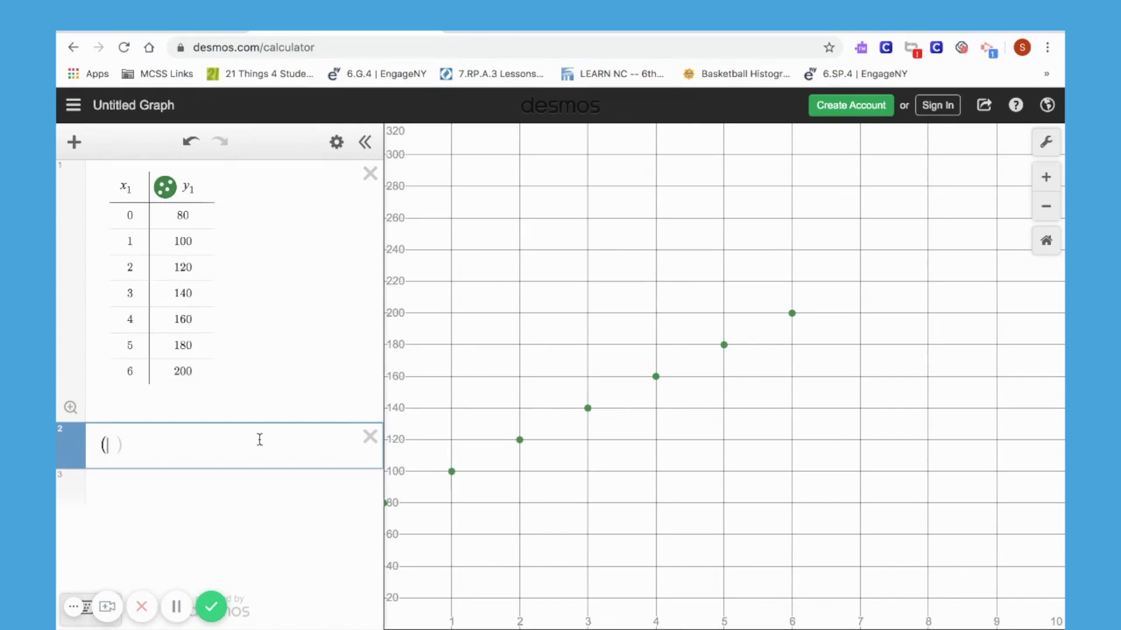
type("0,80)")
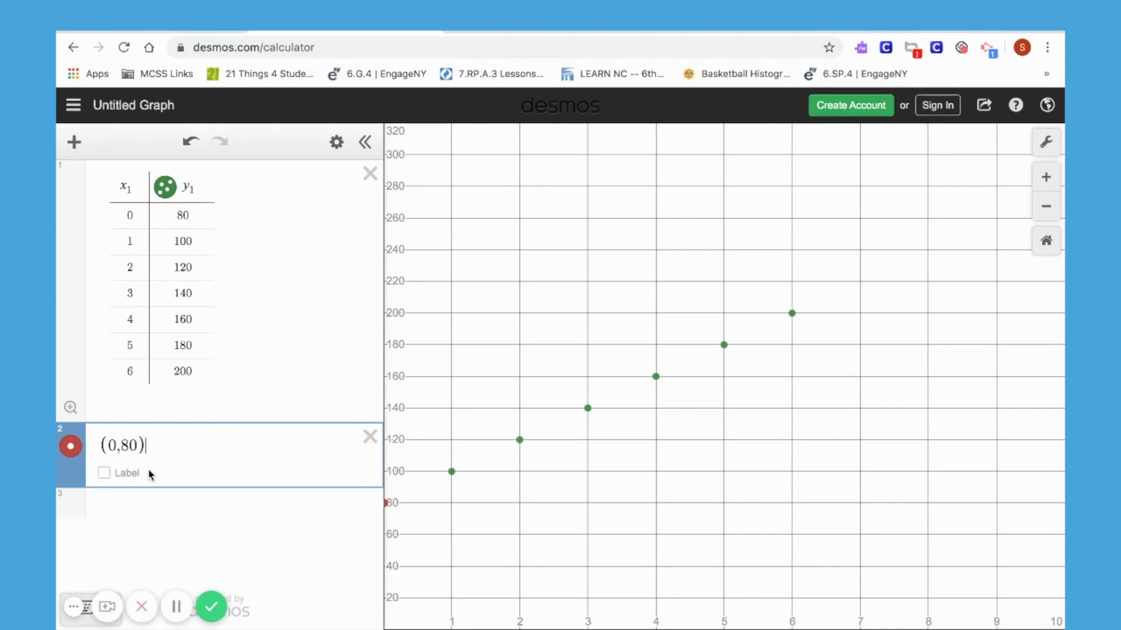
left_click(104, 473)
- Plot the points (2,120), (4,160) and (6,200), each as its own expression
left_click(135, 505)
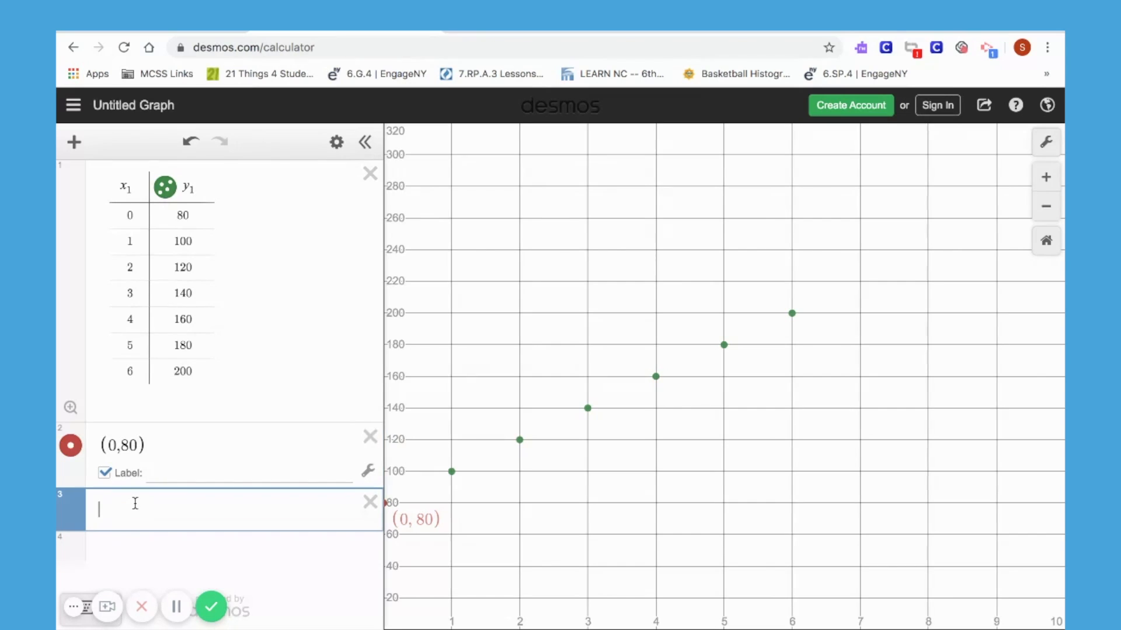
type("(2,")
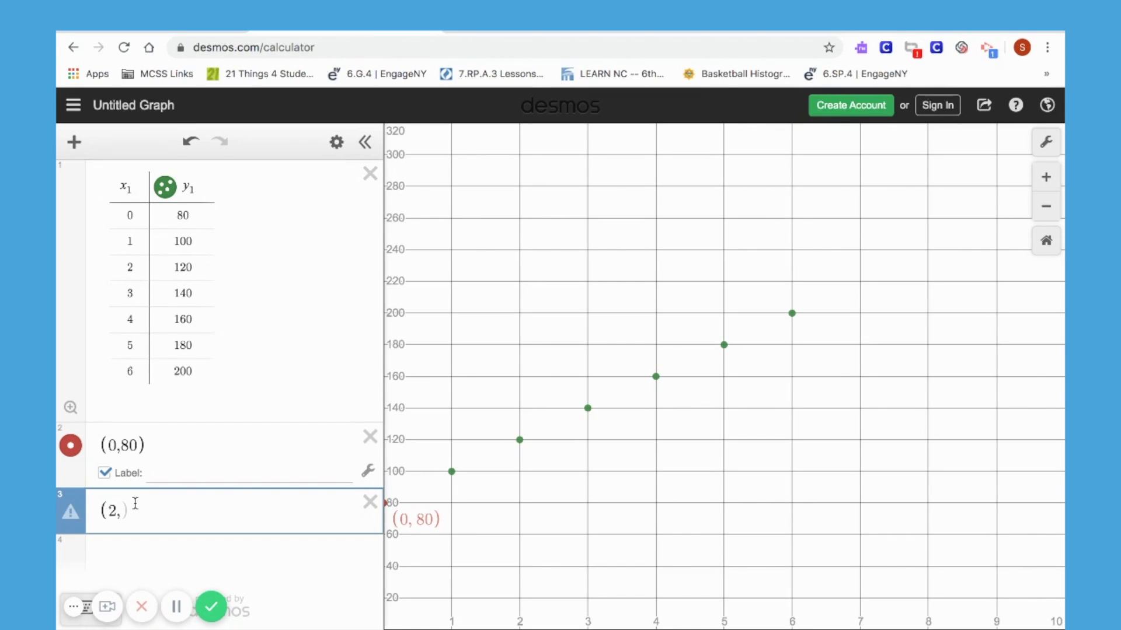
type("120)")
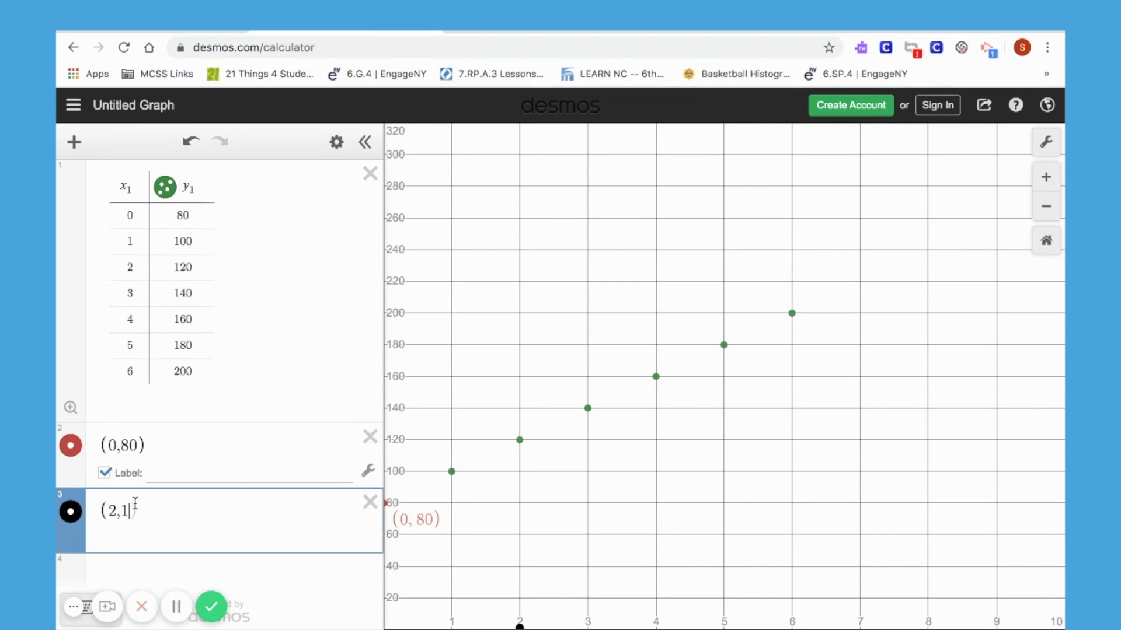
left_click(108, 562)
type("(4,")
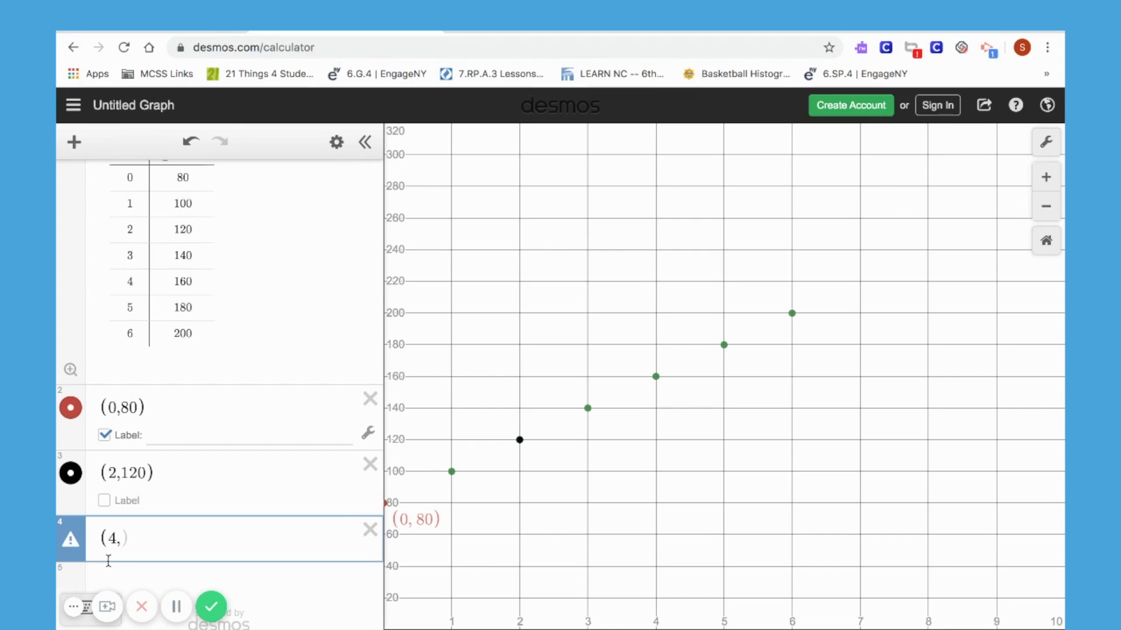
type("160)")
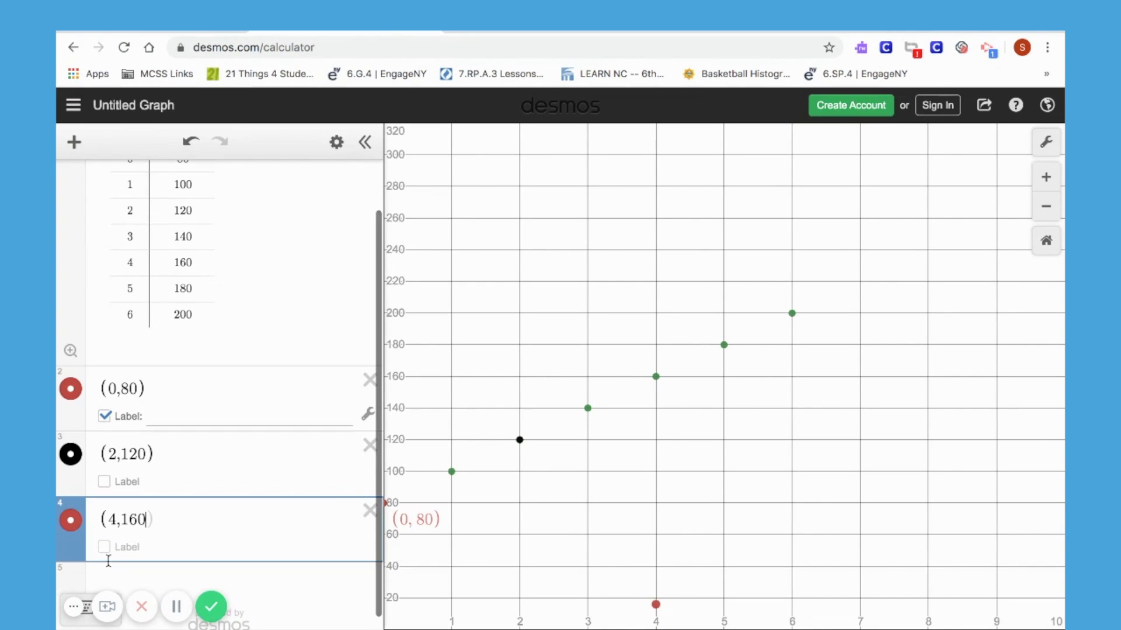
left_click(126, 580)
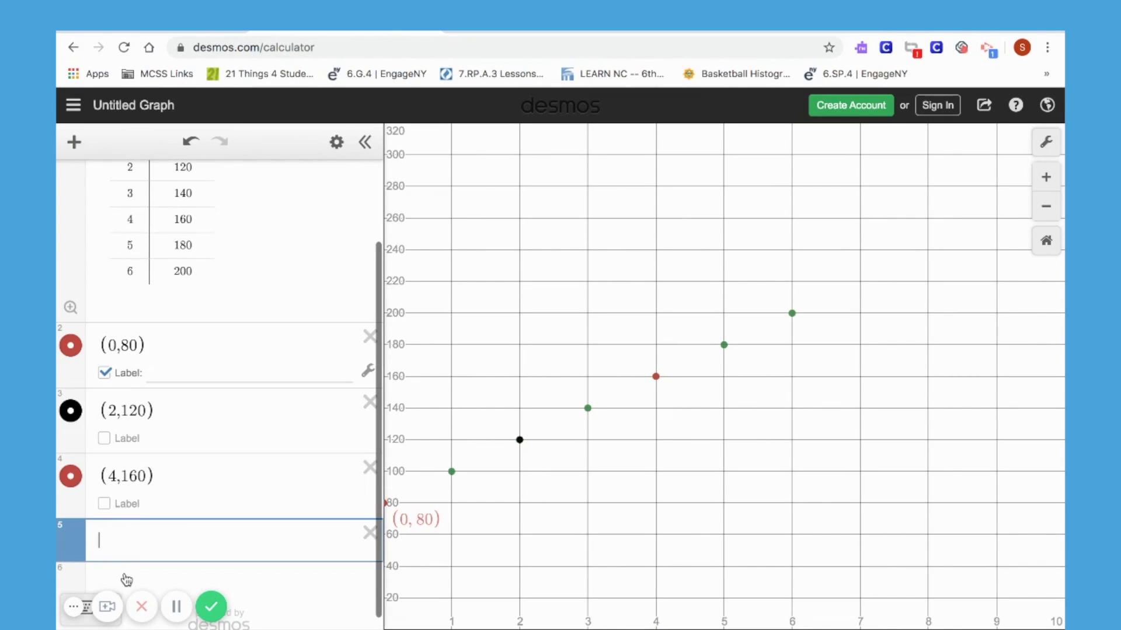
type("(6,200")
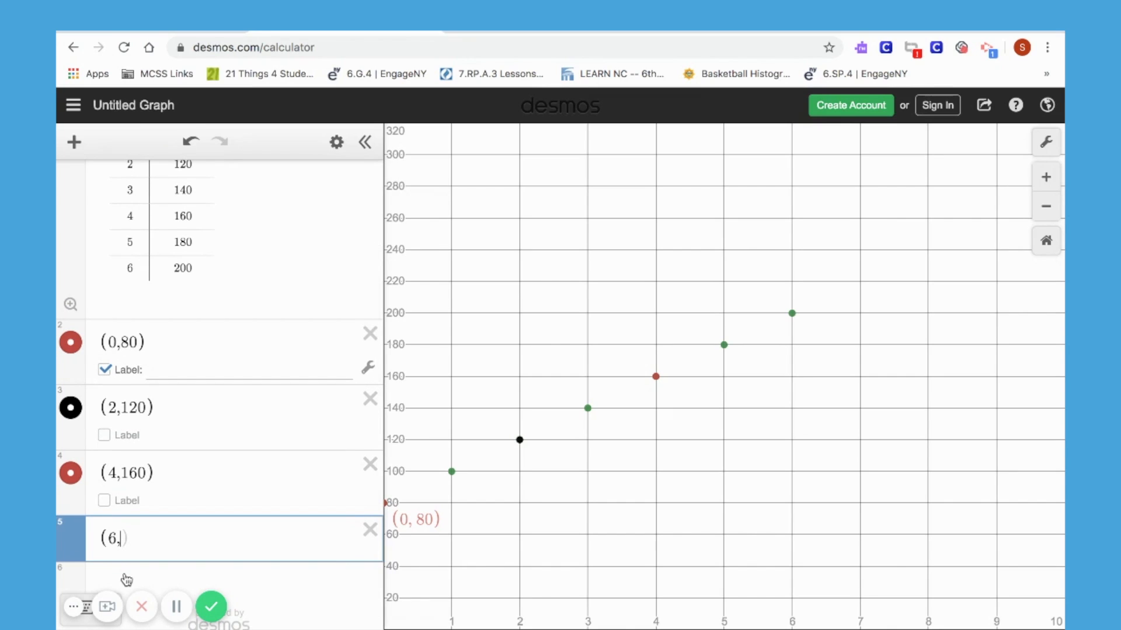
type(")")
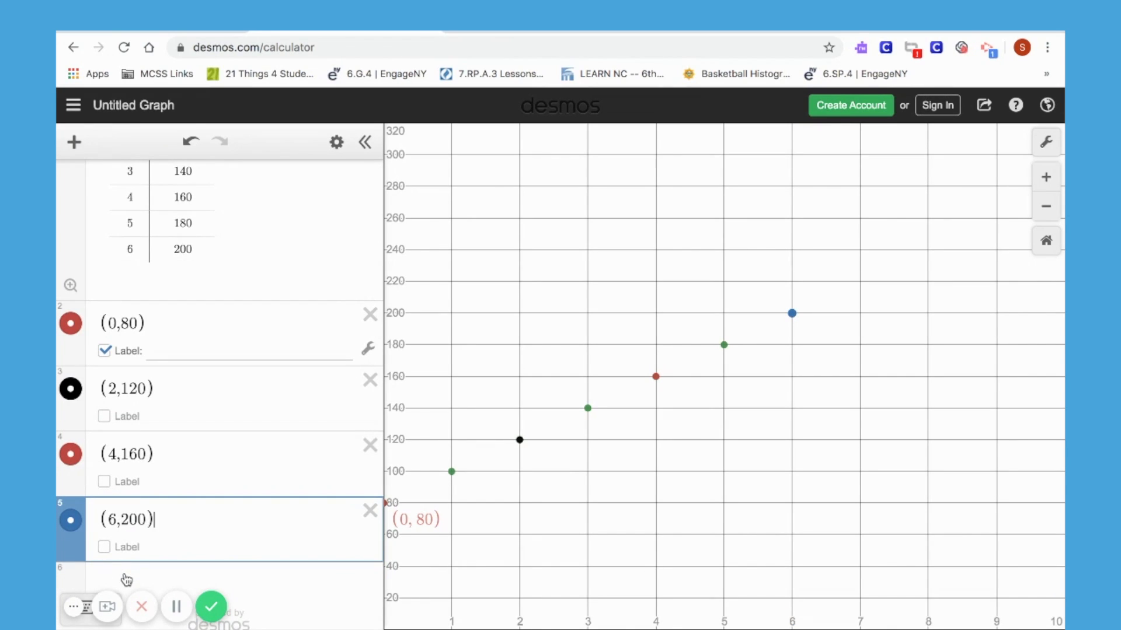
- Show the coordinate labels of the points (2,120), (4,160) and (6,200)
left_click(104, 416)
left_click(104, 481)
left_click(105, 547)
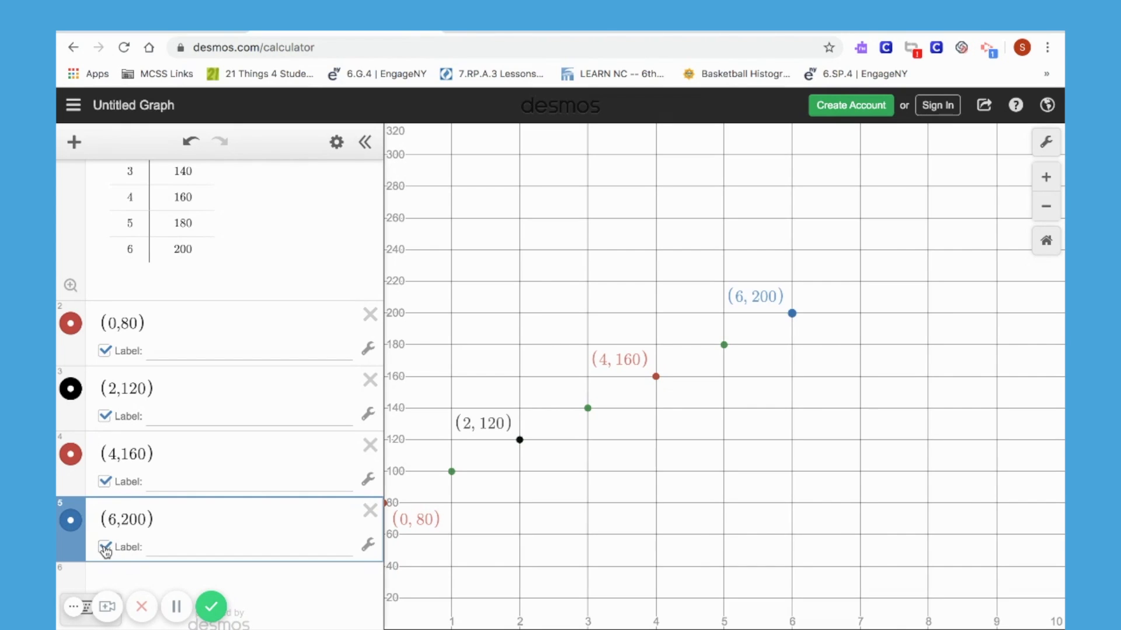
- Position the label of point (0,80) below the point and set its font size to small
left_click(369, 350)
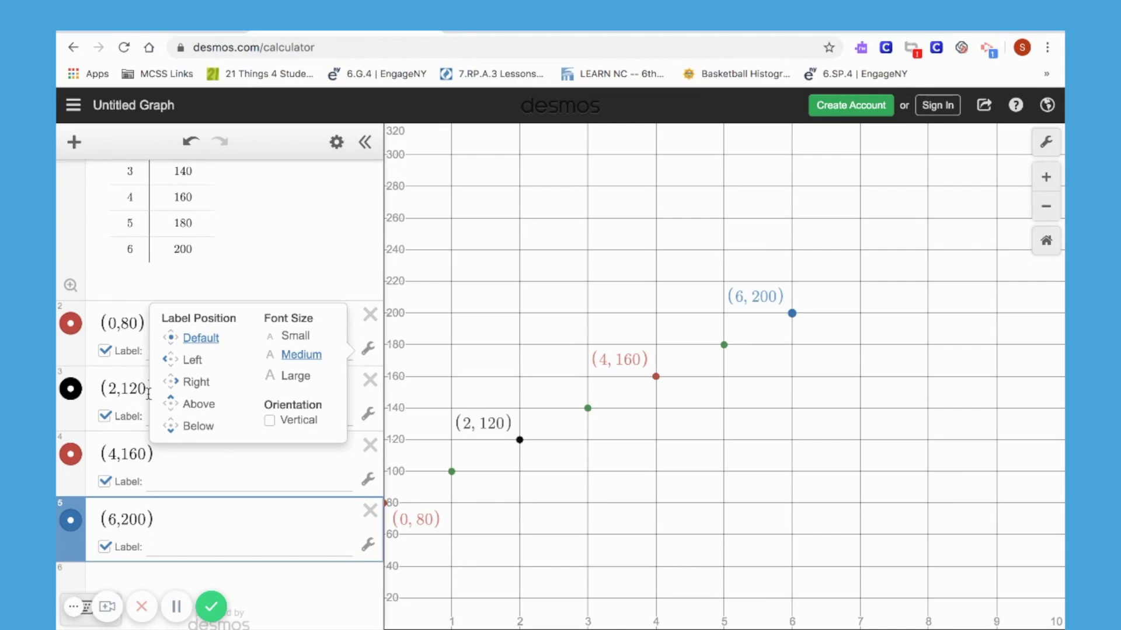
left_click(198, 428)
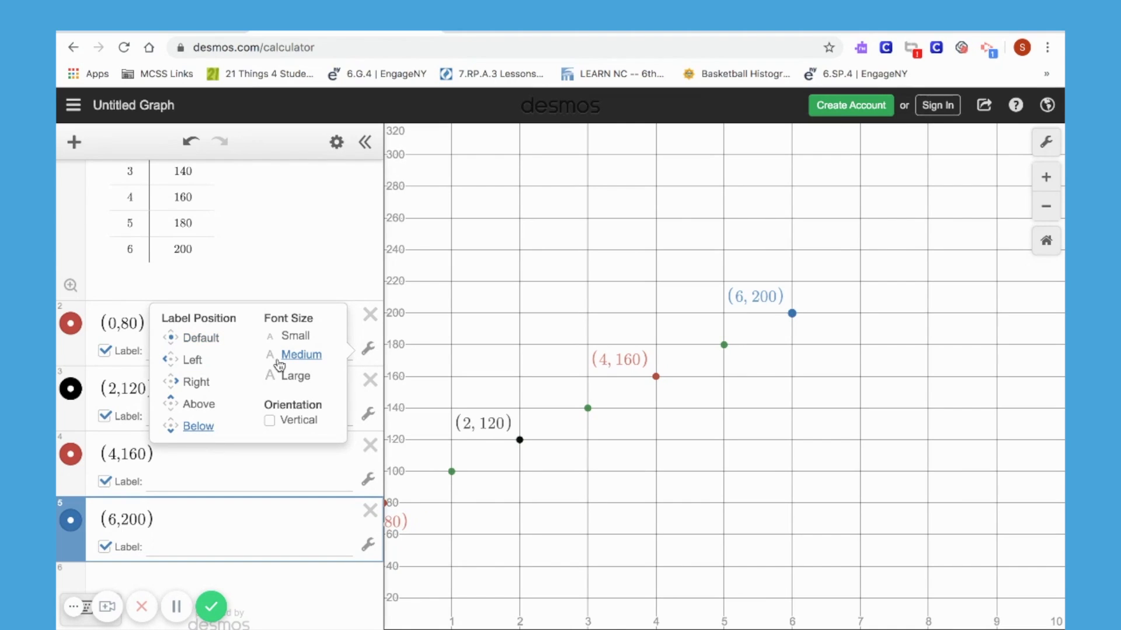
left_click(297, 337)
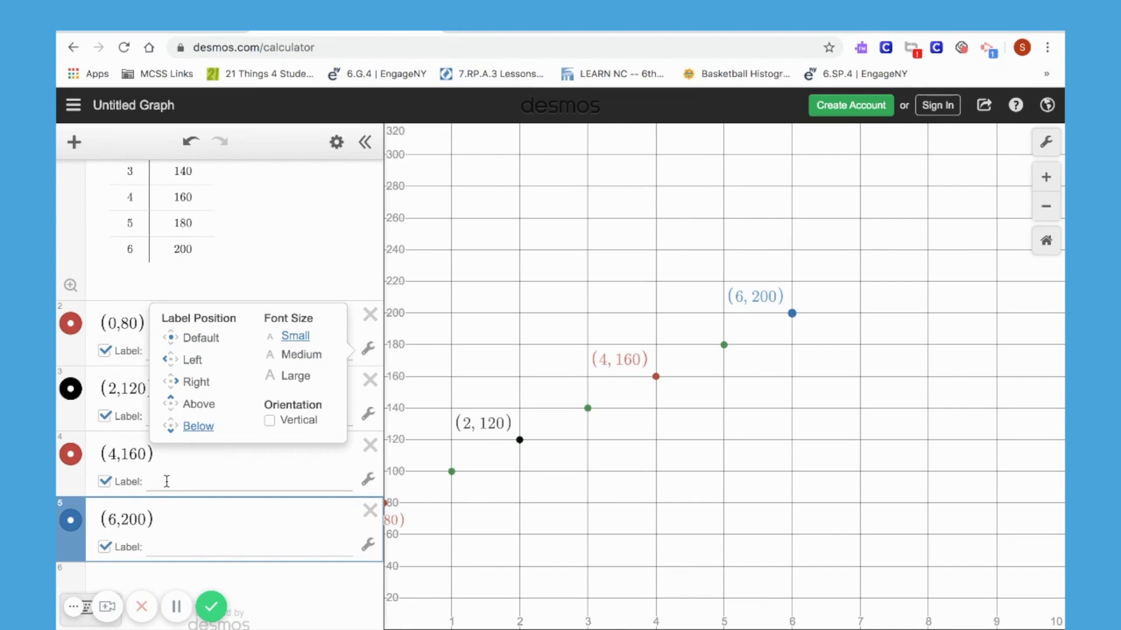
left_click(134, 383)
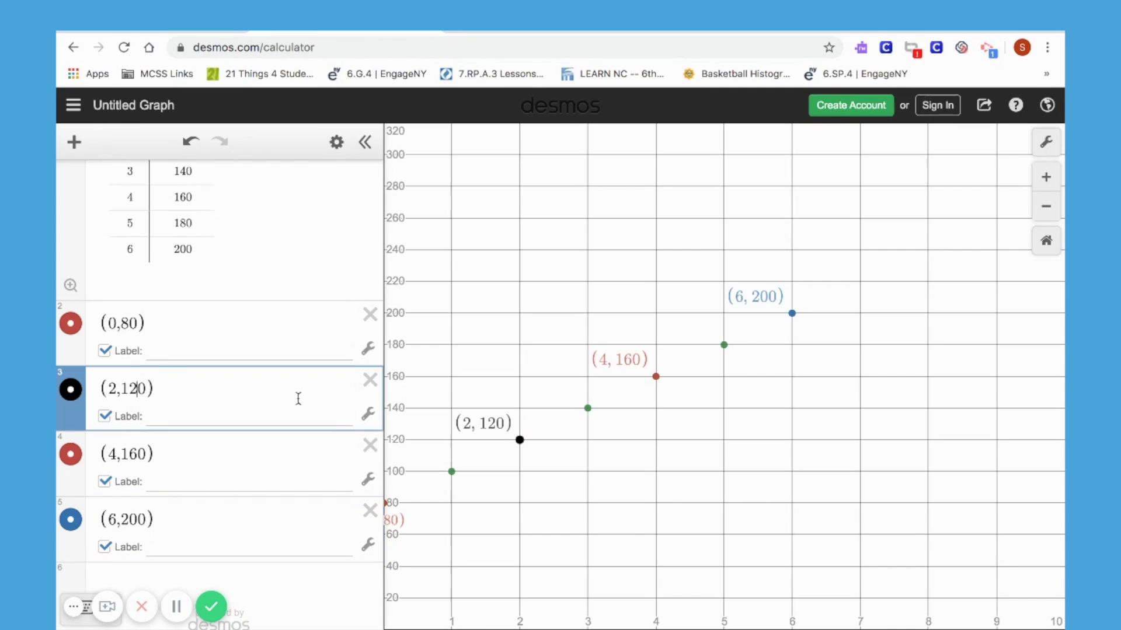
- Place the labels of points (2,120), (4,160) and (6,200) below their points in small font
left_click(368, 414)
left_click(194, 491)
left_click(295, 401)
left_click(369, 482)
left_click(198, 557)
left_click(294, 467)
left_click(367, 545)
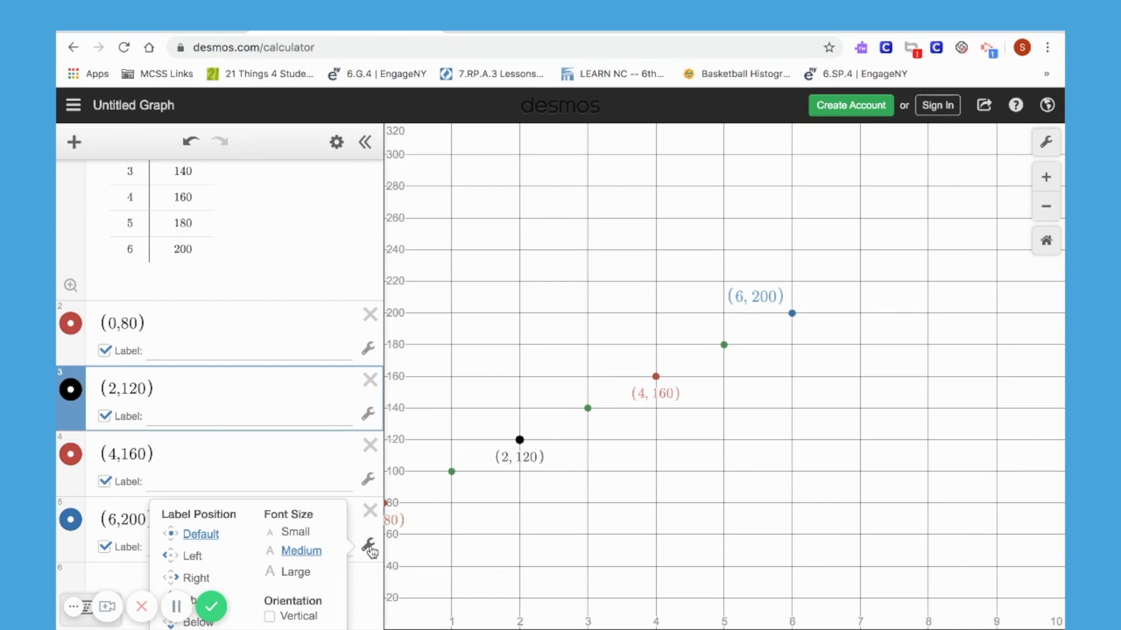
left_click(196, 622)
left_click(297, 532)
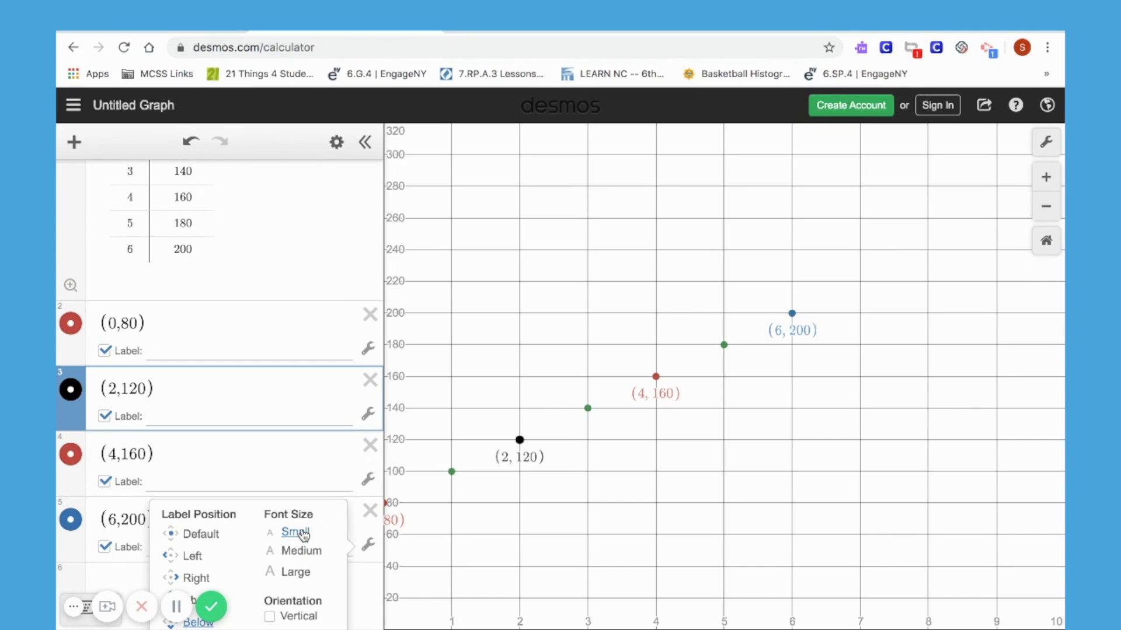
- Change the colour of the points (0,80), (2,120) and (4,160) to blue
left_click(335, 143)
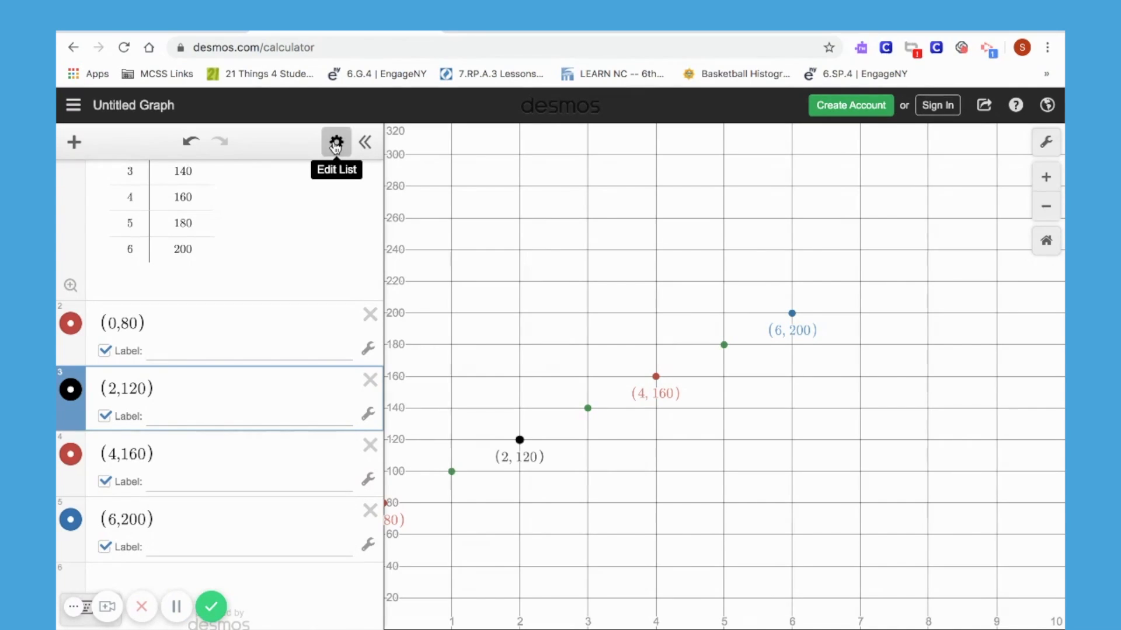
left_click(71, 325)
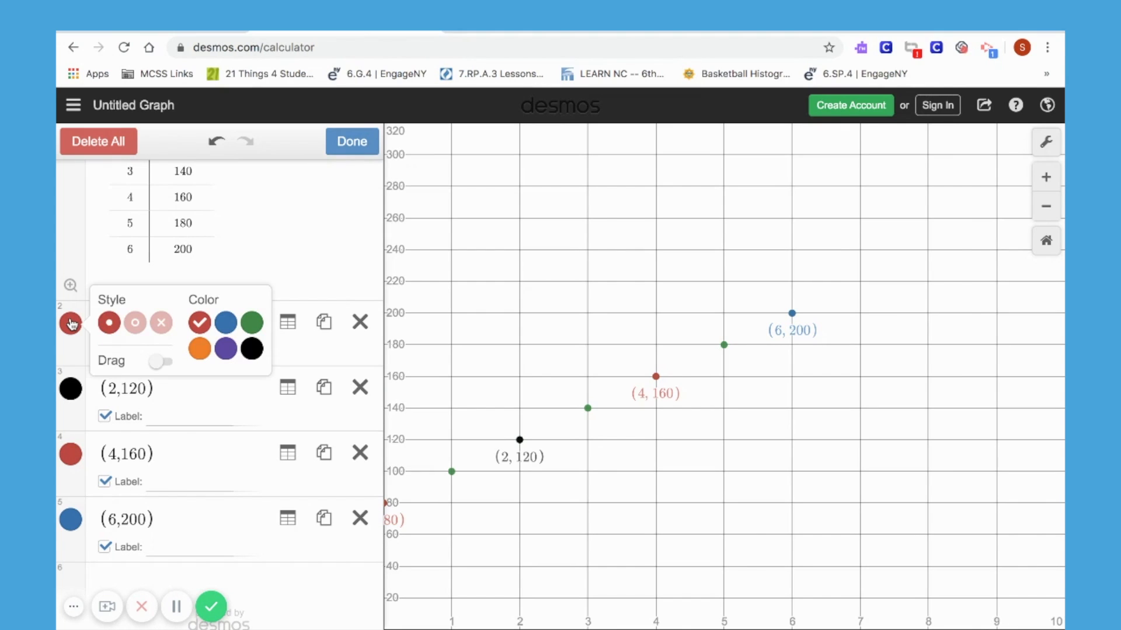
left_click(227, 332)
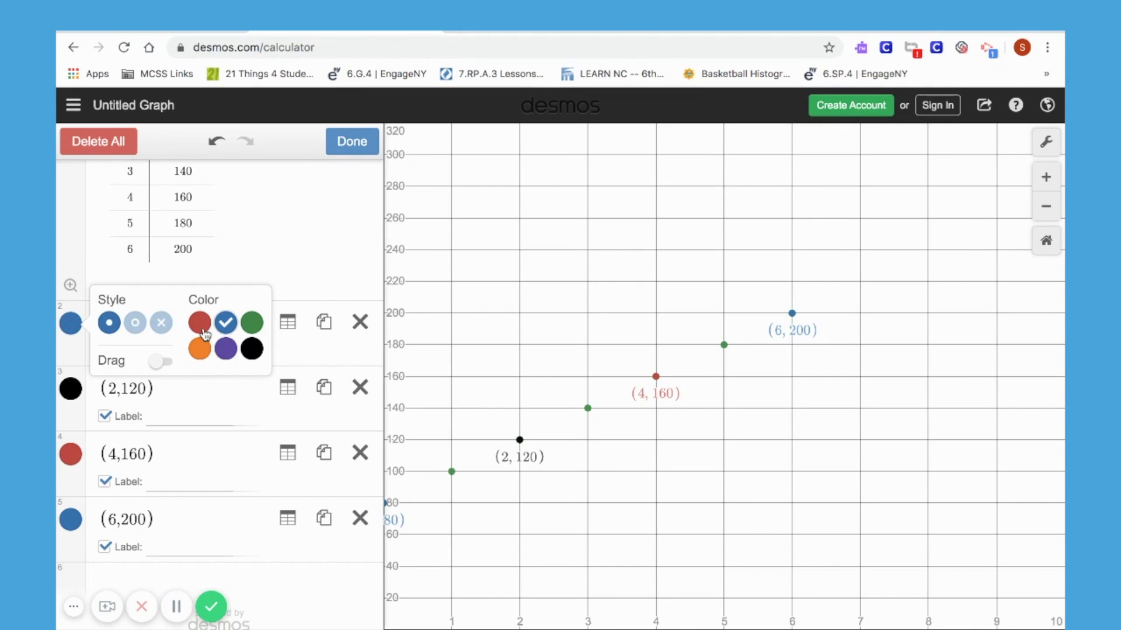
left_click(70, 389)
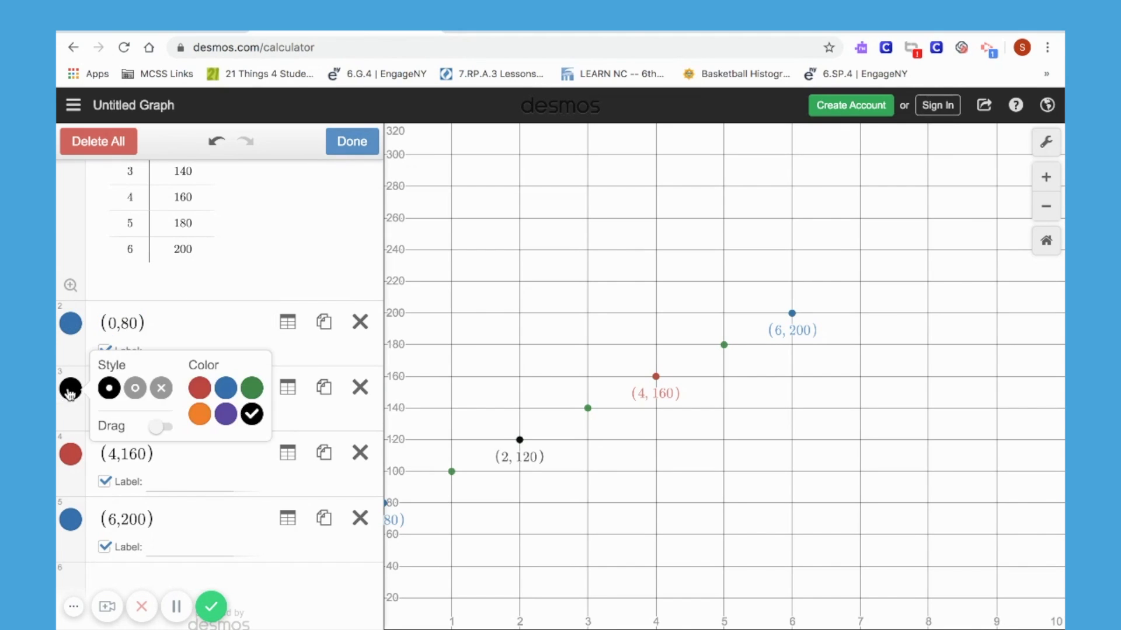
left_click(226, 388)
left_click(71, 454)
left_click(226, 453)
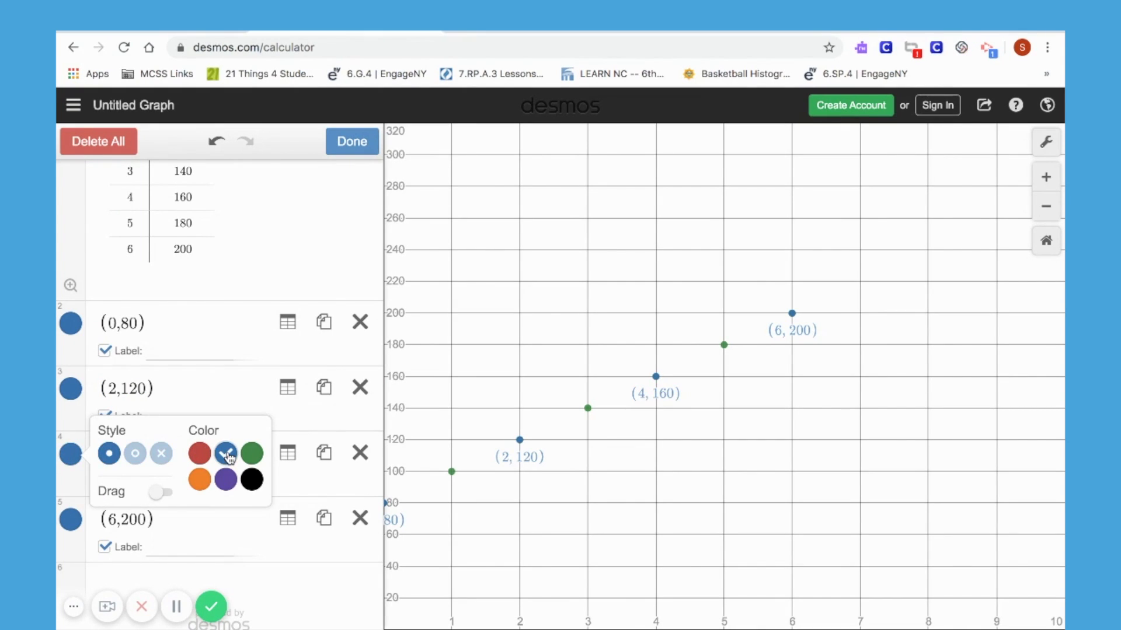
left_click(255, 292)
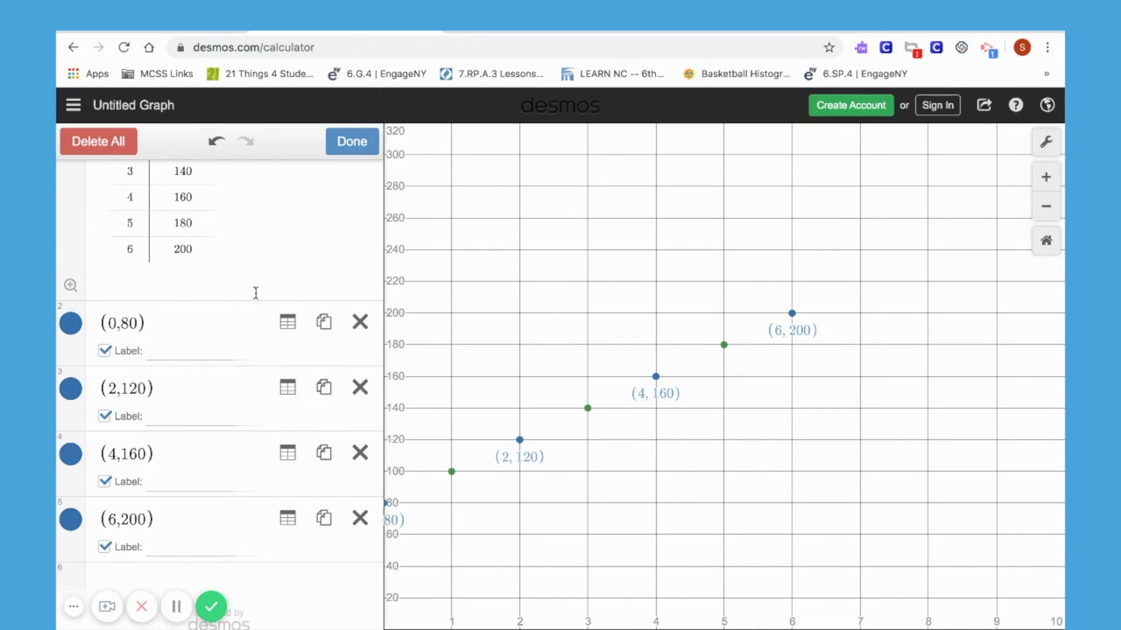
- Change the colour of the table's plotted points to blue and finish editing the expression list
scroll(256, 293, "up", 4)
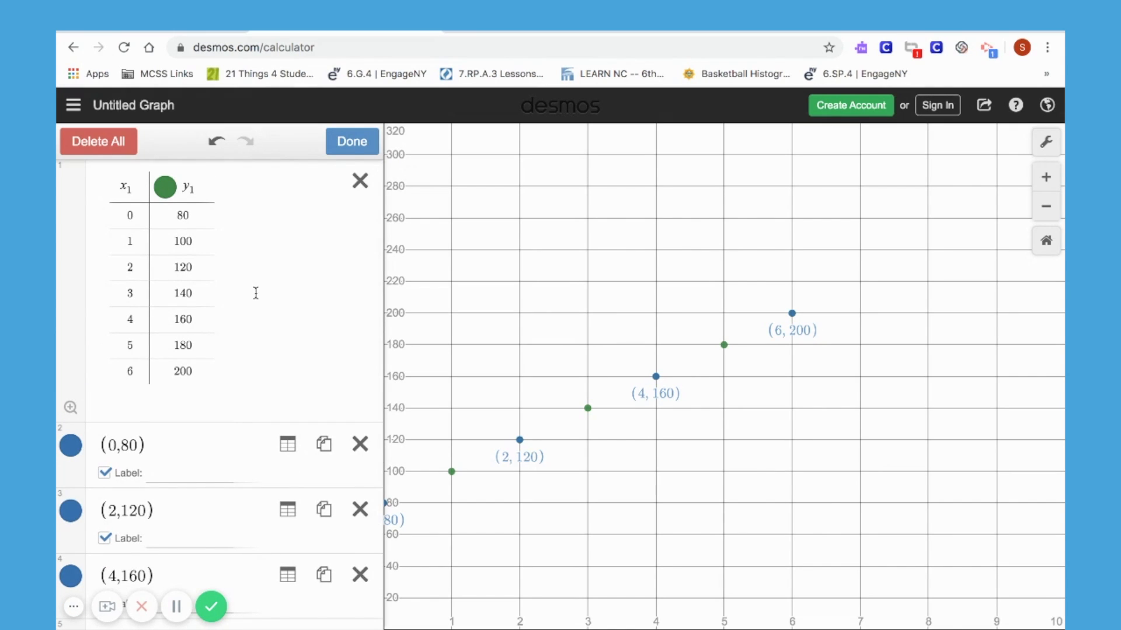
left_click(165, 188)
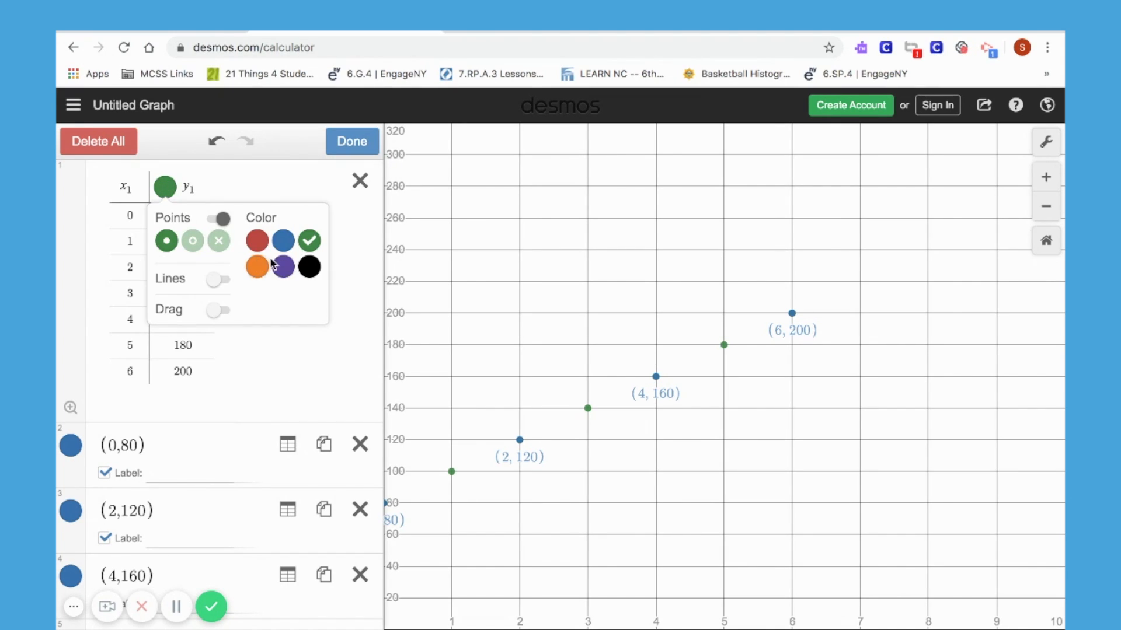
left_click(285, 240)
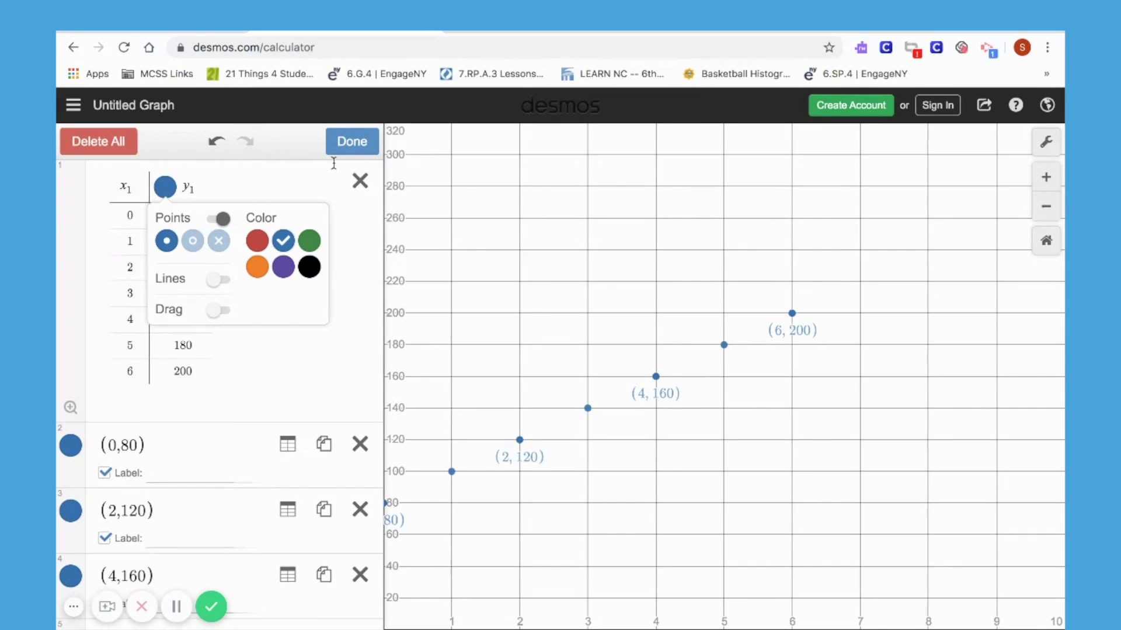
left_click(350, 146)
left_click(351, 145)
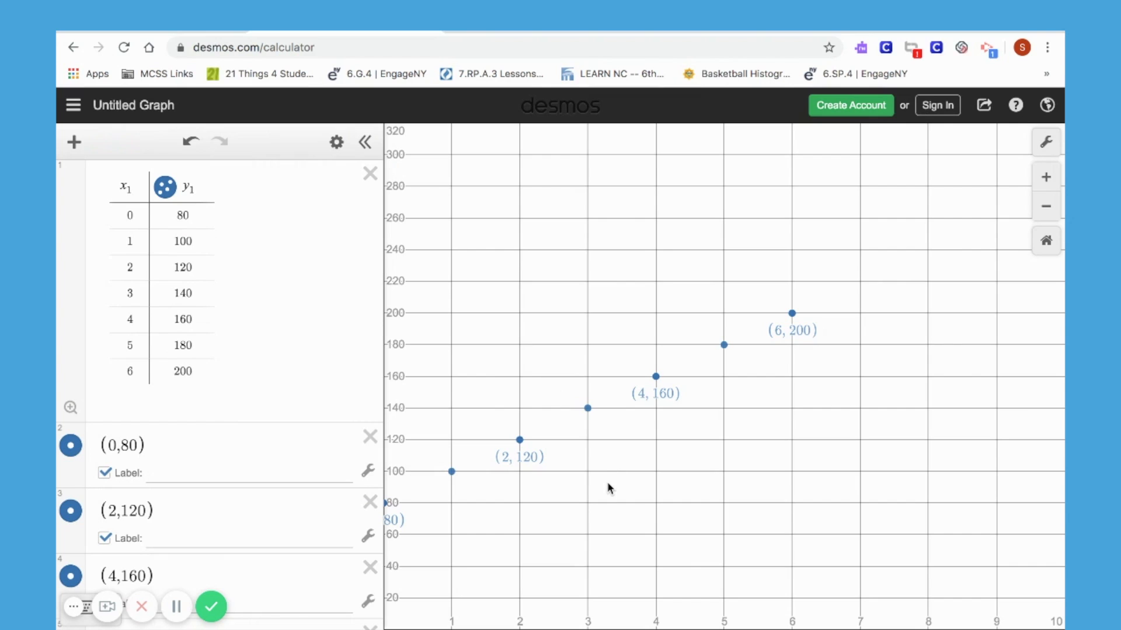
- Reposition the graph so both axes and all labelled points are in view, and hide the expression list
left_click_drag(607, 482, 641, 460)
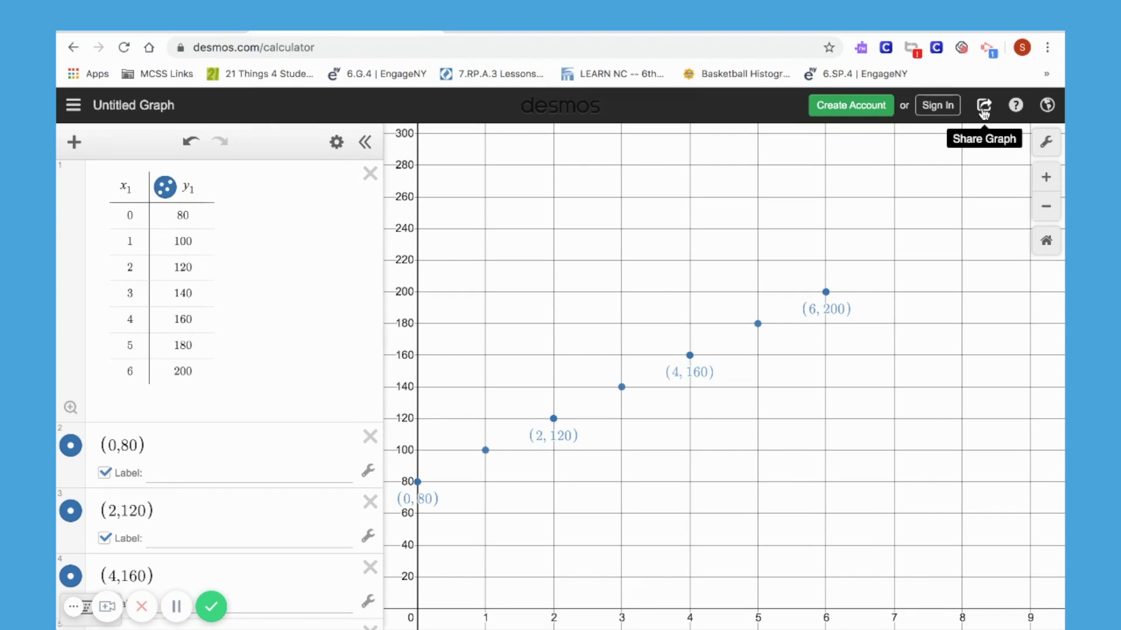
left_click_drag(837, 395, 780, 410)
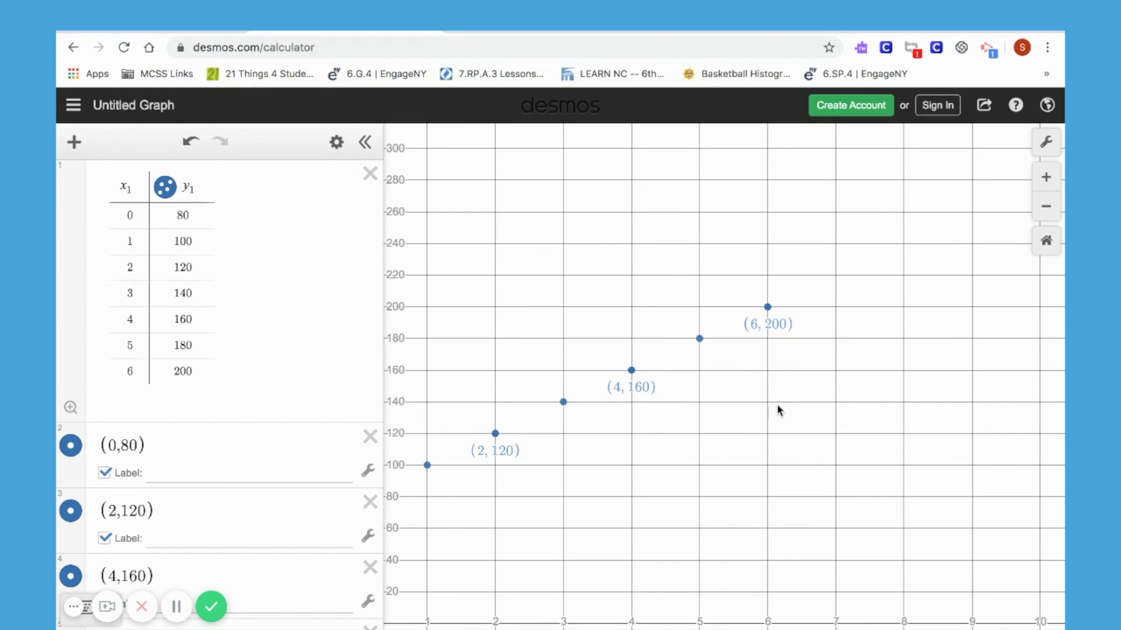
left_click_drag(779, 410, 831, 395)
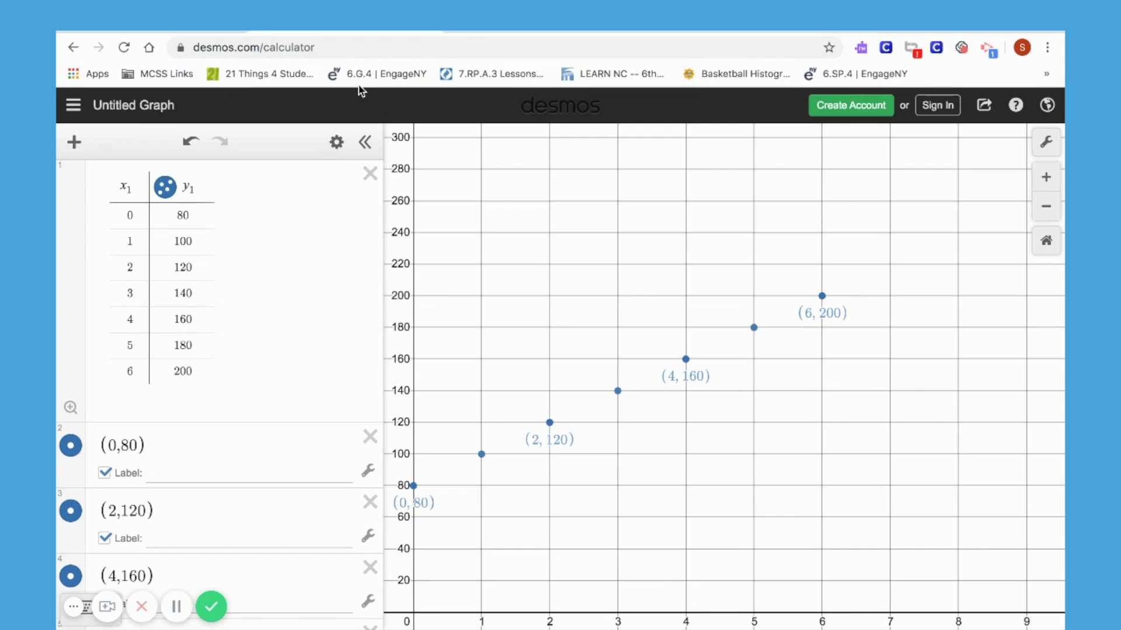
left_click(364, 143)
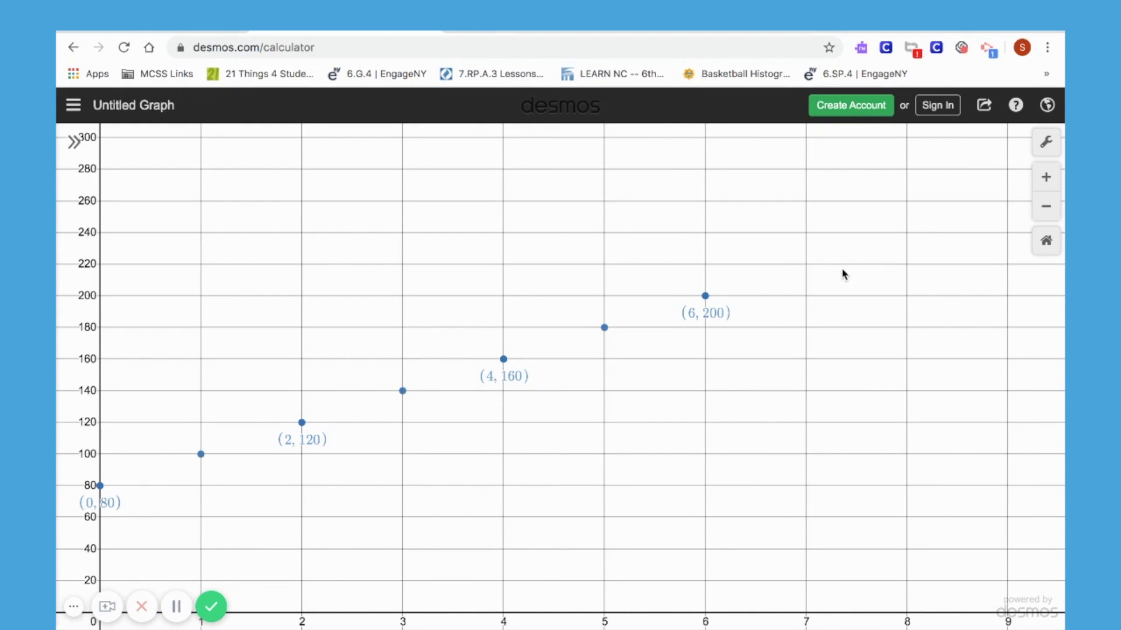
- Export the graph as a Large Square image with Thick line thickness and download it as a PNG
left_click(986, 108)
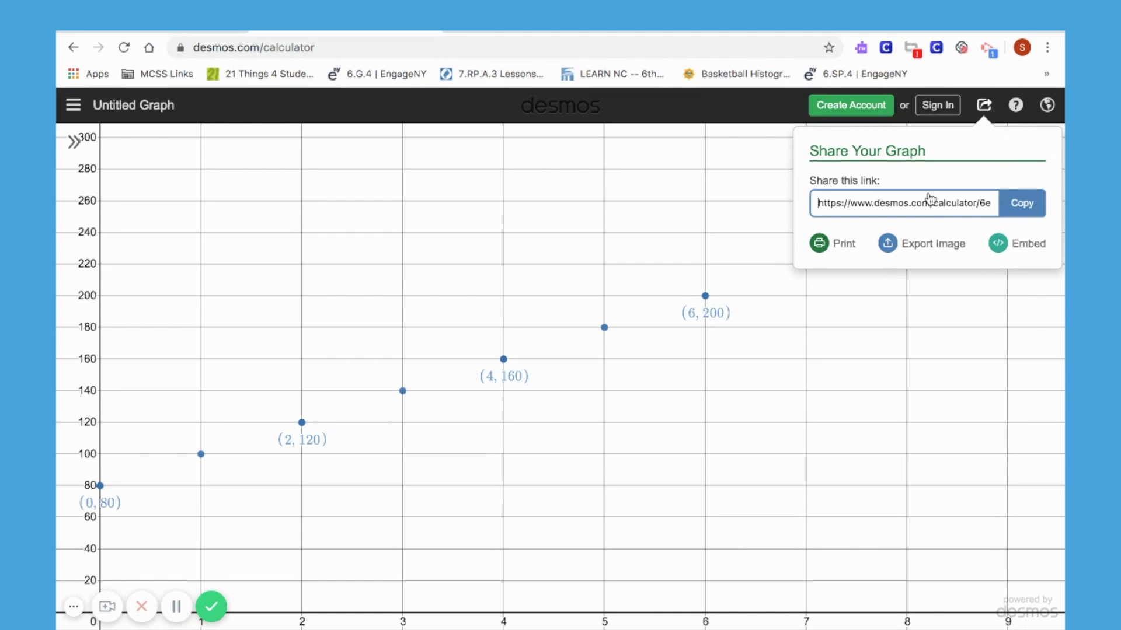
left_click(921, 247)
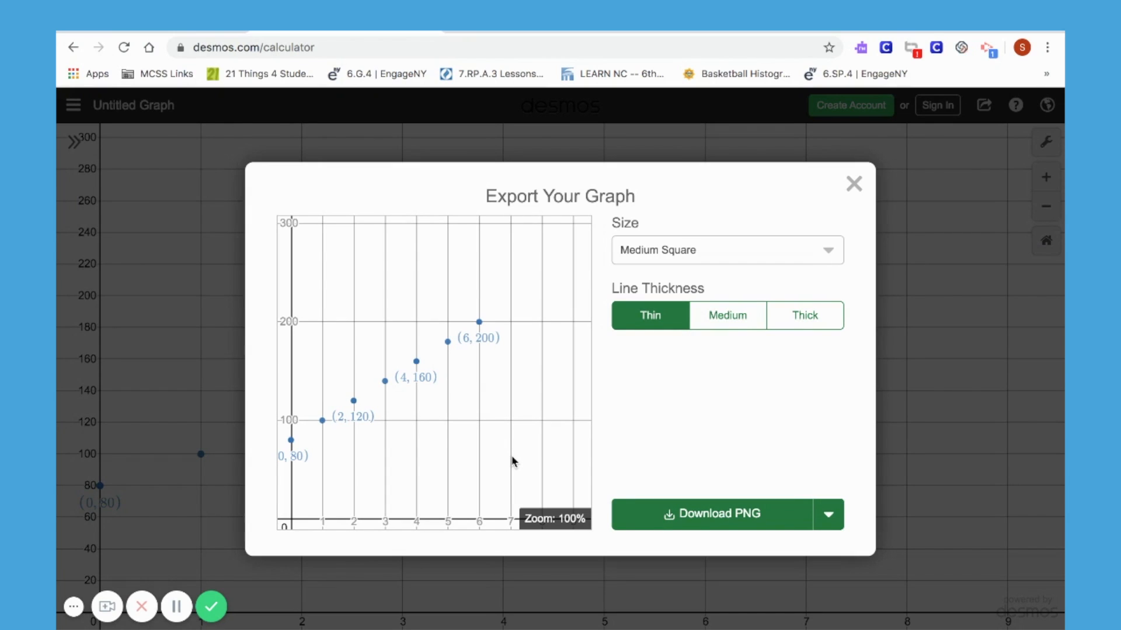
left_click(722, 253)
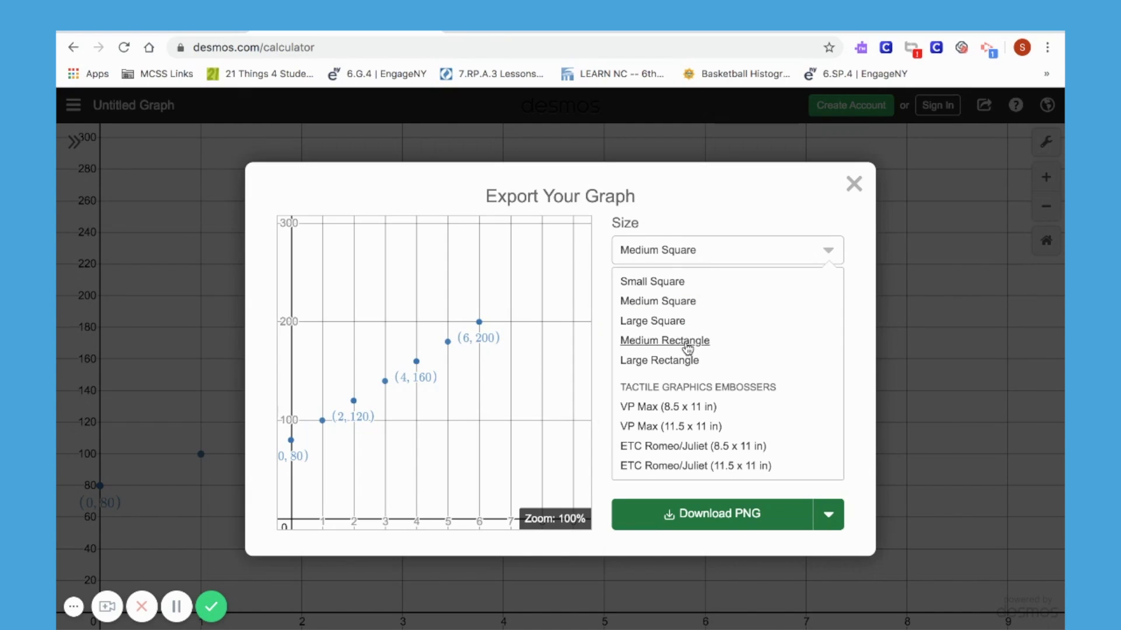
left_click(673, 321)
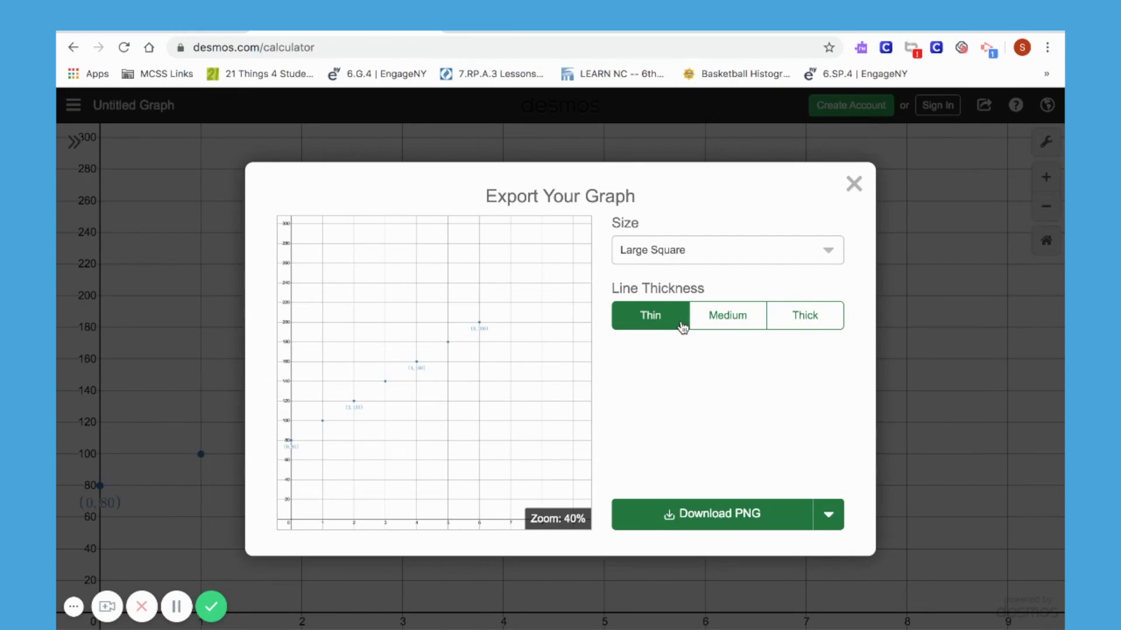
left_click(807, 320)
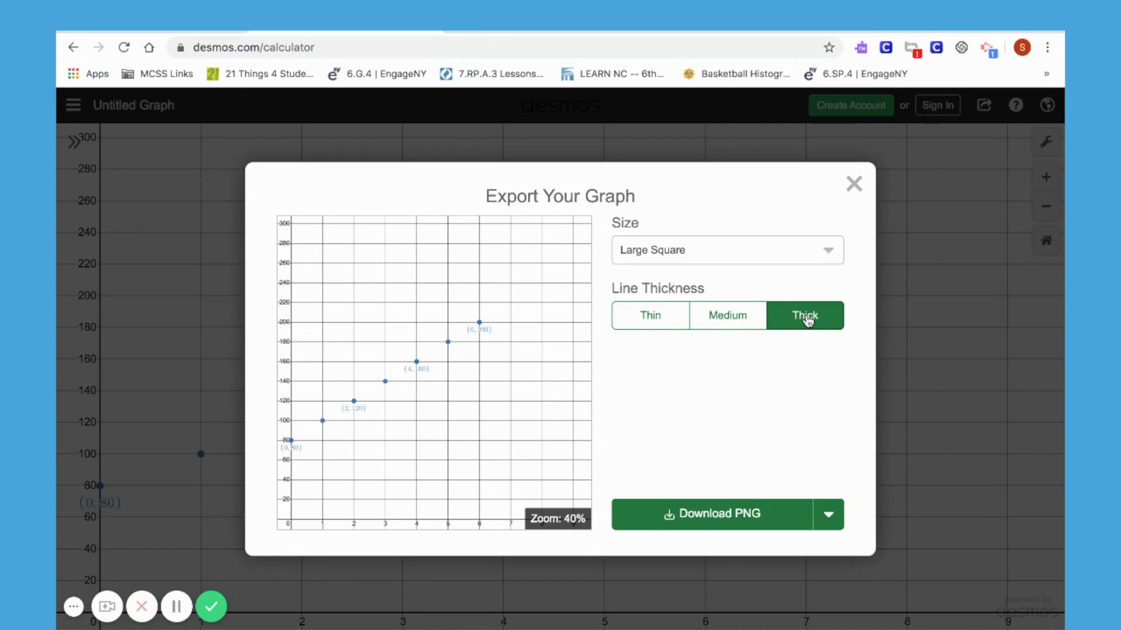
left_click(738, 516)
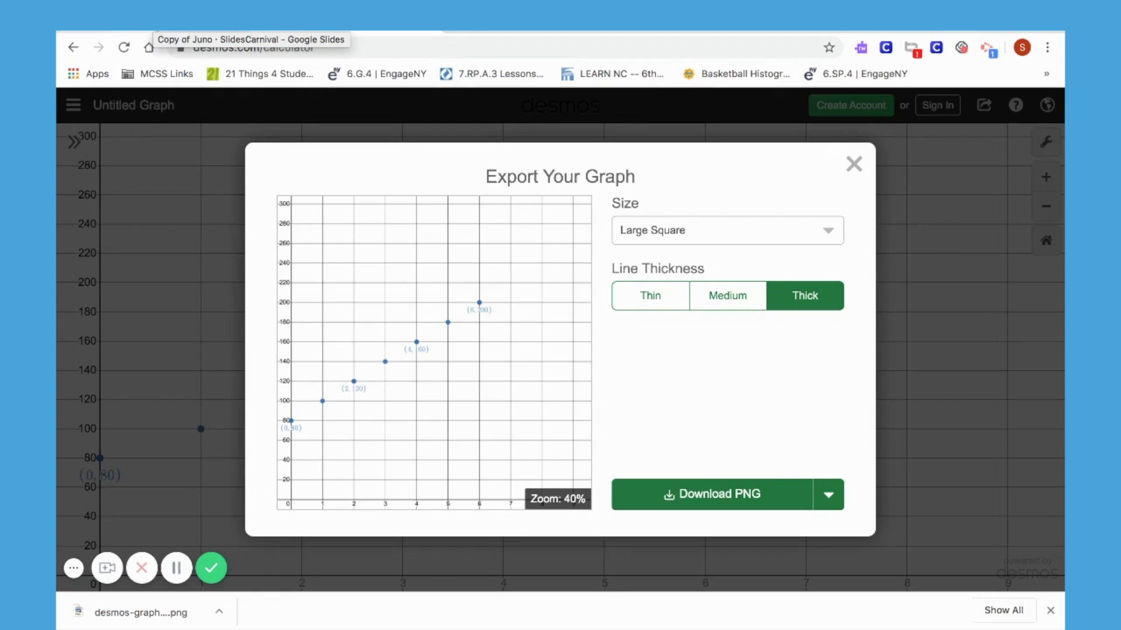
- Switch to the Google Slides presentation "Copy of Juno · SlidesCarnival" and insert the downloaded graph PNG on slide 2
left_click(150, 27)
mouse_move(371, 437)
key("Escape")
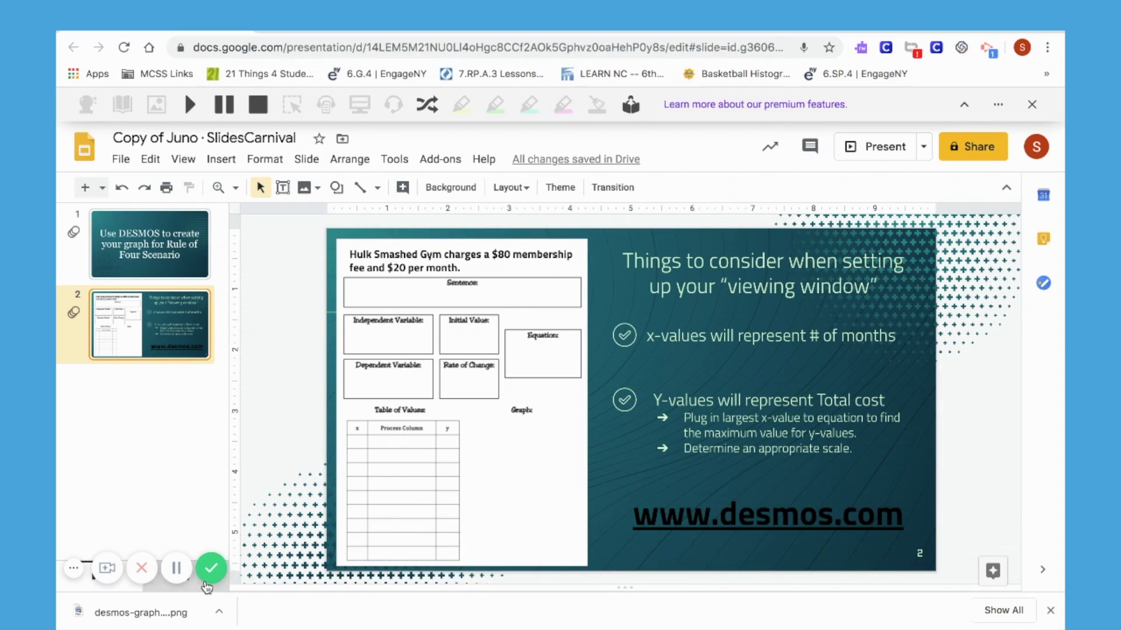
left_click_drag(141, 615, 528, 453)
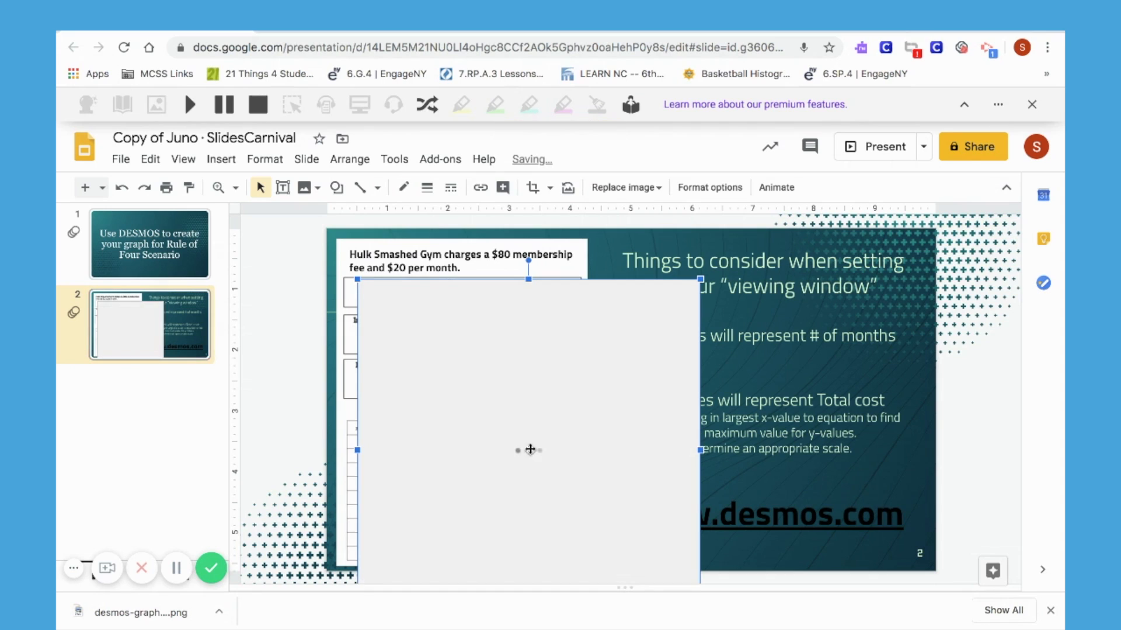
- Shrink the graph image and place it under the Graph heading, beside the table of values
left_click_drag(702, 277, 567, 479)
left_click_drag(632, 403, 582, 456)
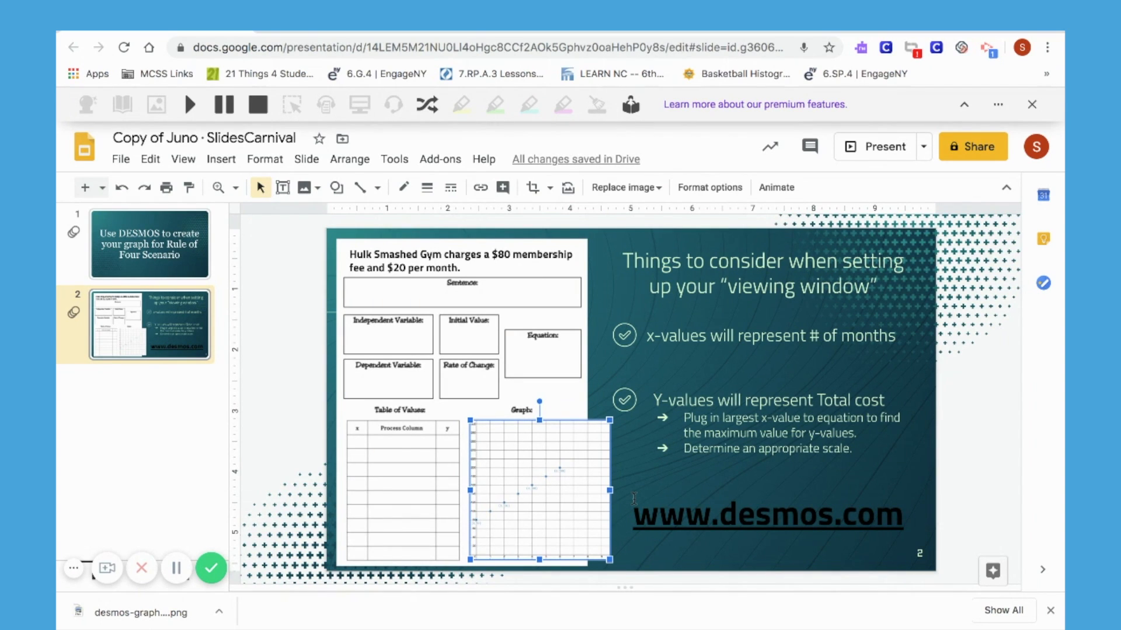
left_click(607, 376)
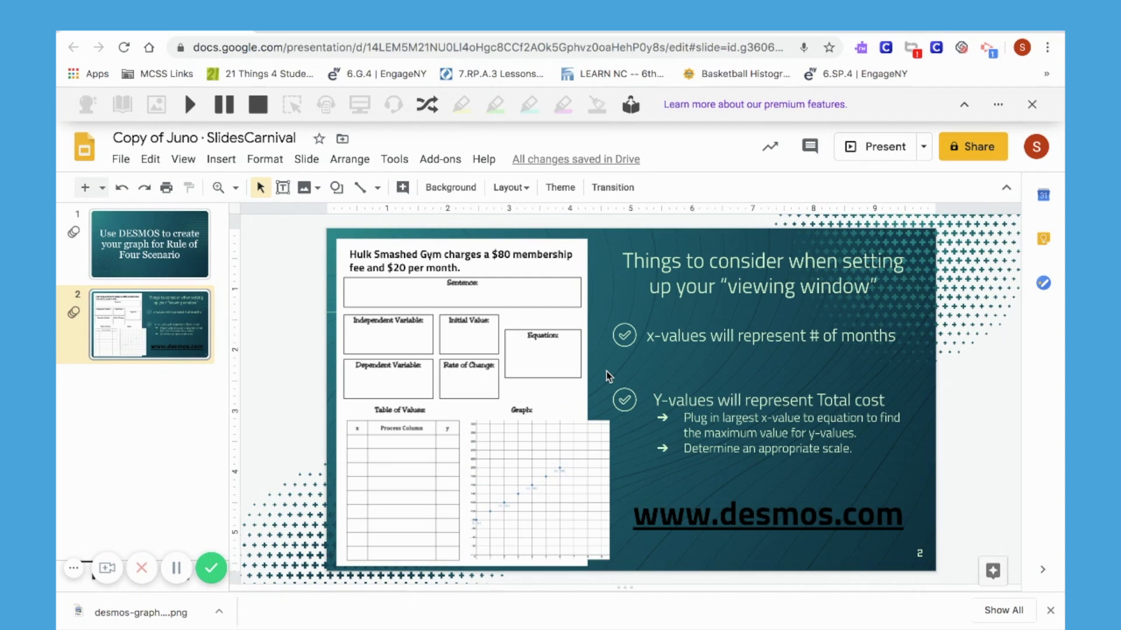